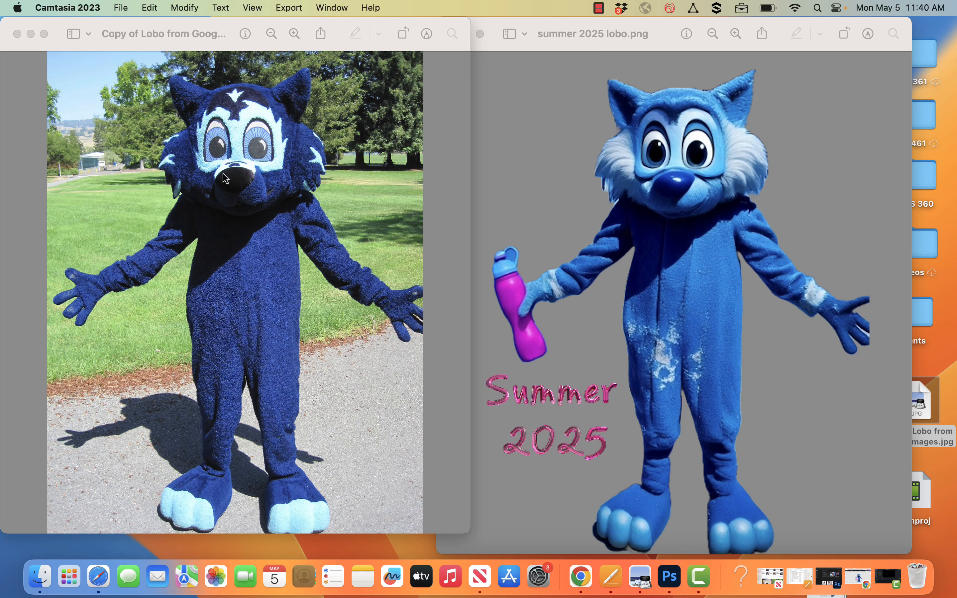
Minimize both Lobo image previews and restore the browser window.
left_click(31, 33)
left_click(466, 34)
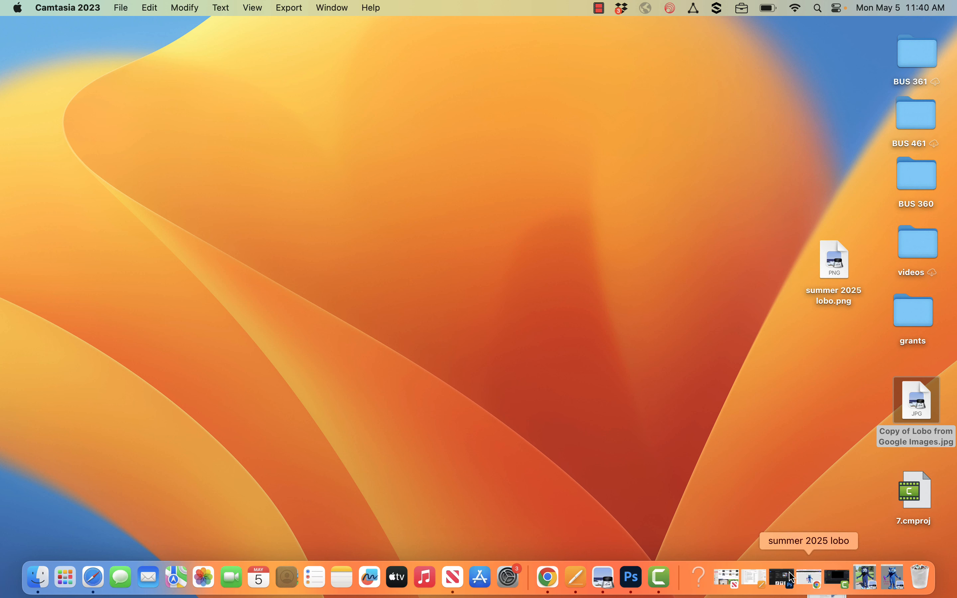
left_click(810, 578)
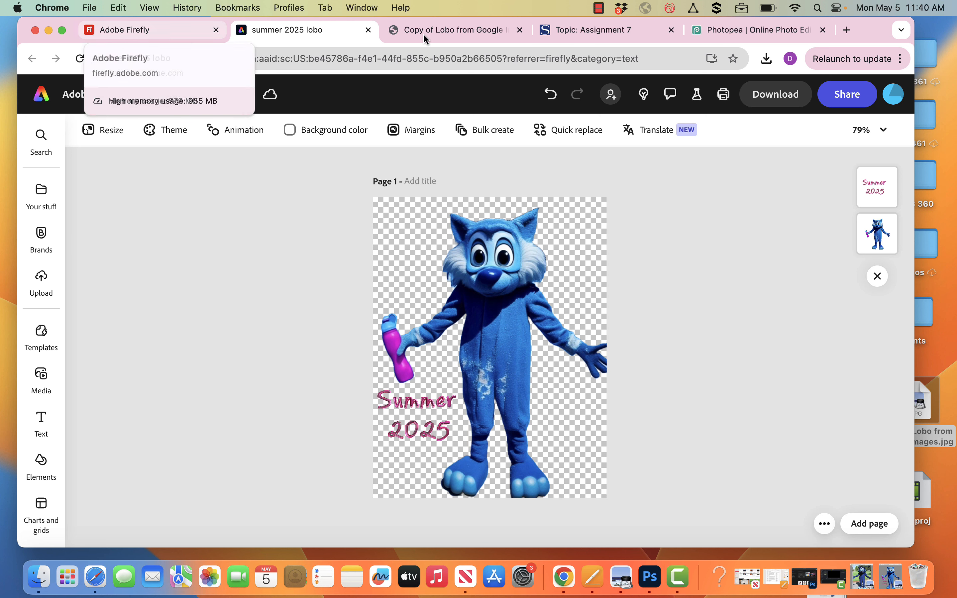
Close the enlarged mascot image in Adobe Firefly and show the Assignment 7 discussion in a narrower browser window.
left_click(146, 37)
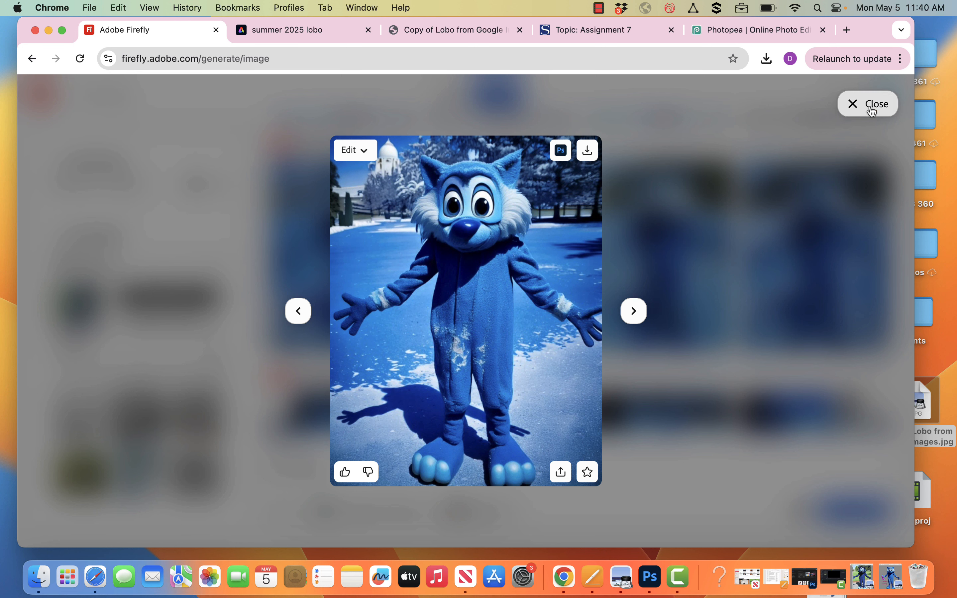
left_click(856, 105)
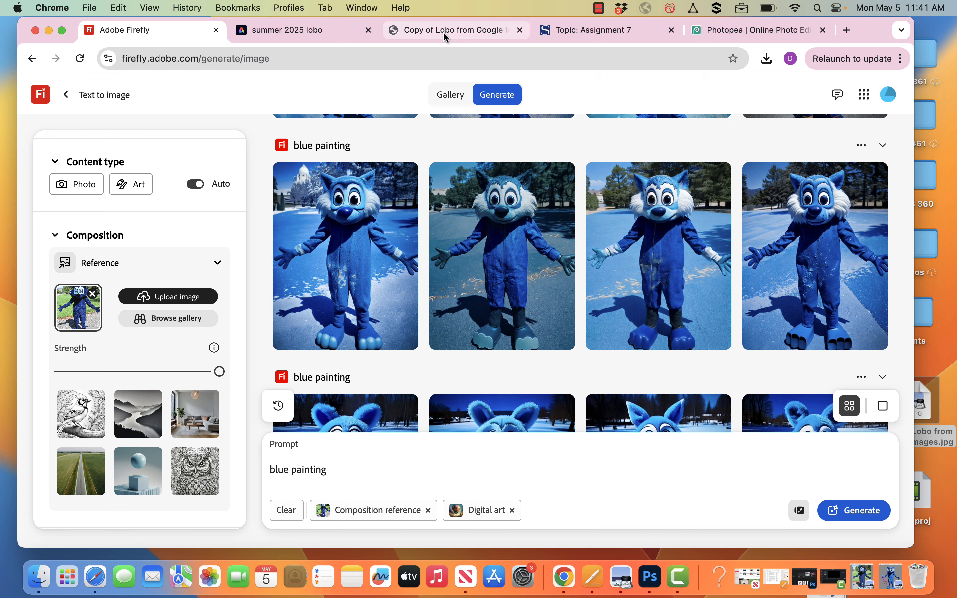
left_click(589, 31)
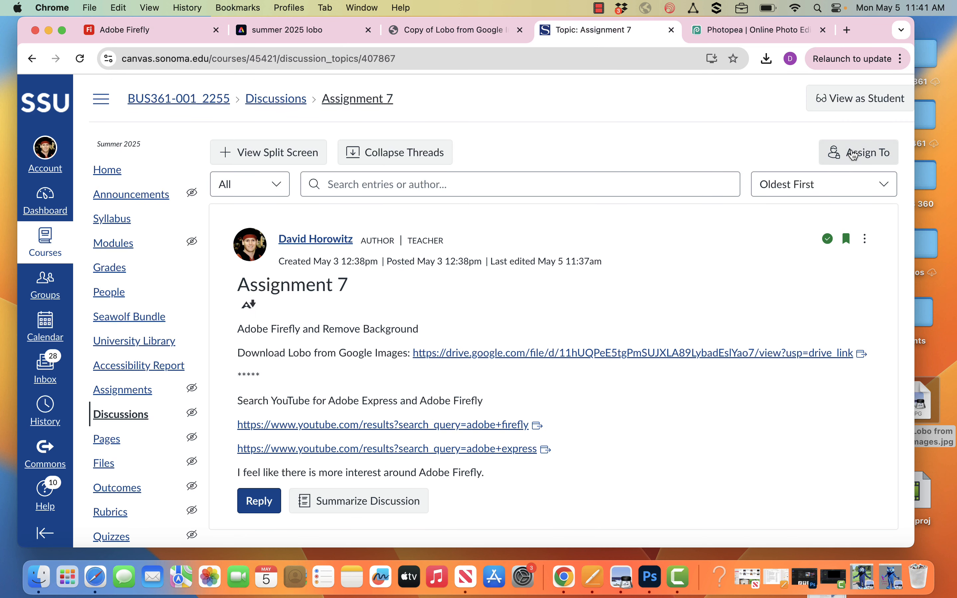
left_click_drag(915, 166, 828, 198)
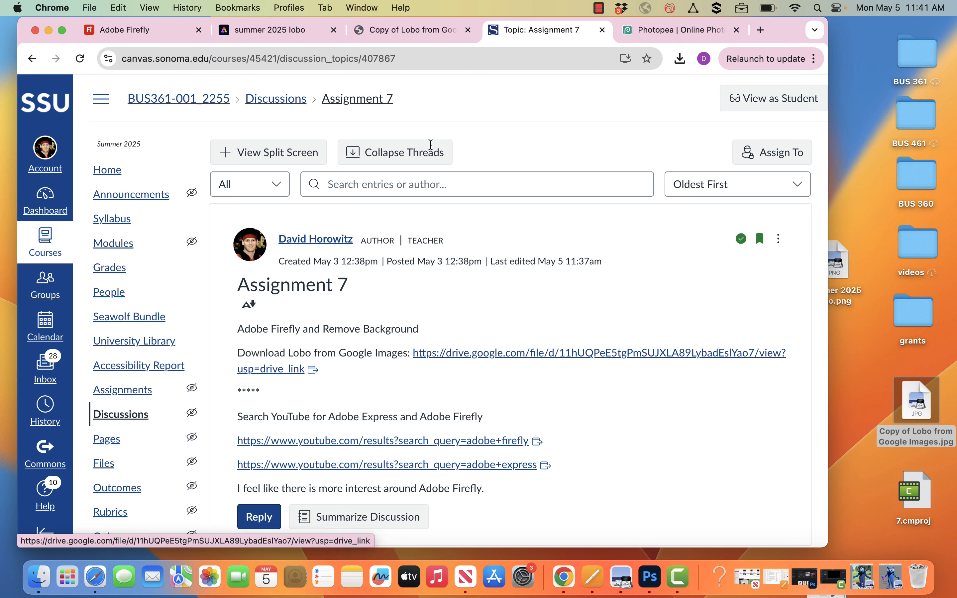
Return to Adobe Firefly and load its home page at firefly.adobe.com.
left_click(144, 32)
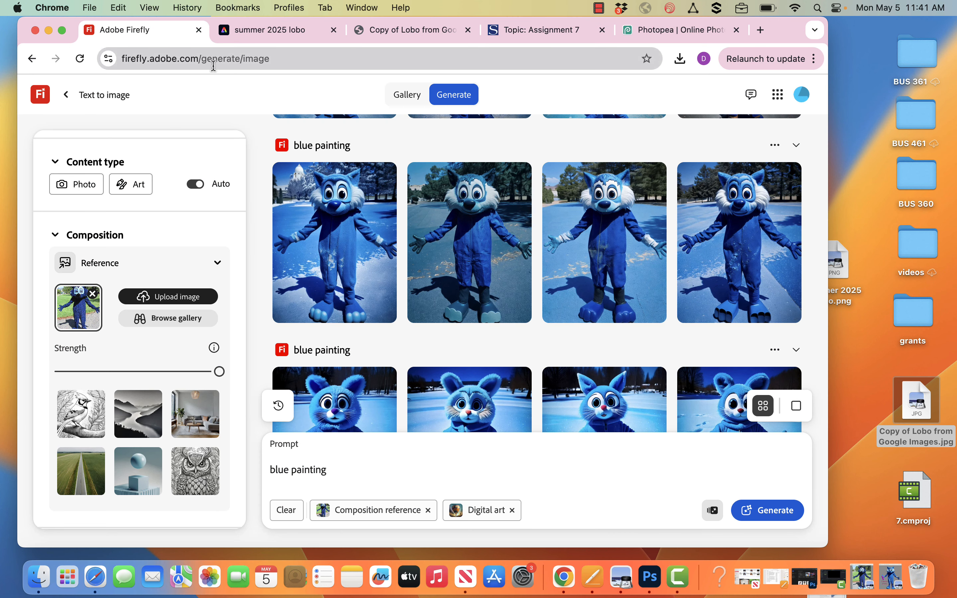
left_click(803, 96)
left_click(804, 96)
left_click_drag(206, 58, 295, 70)
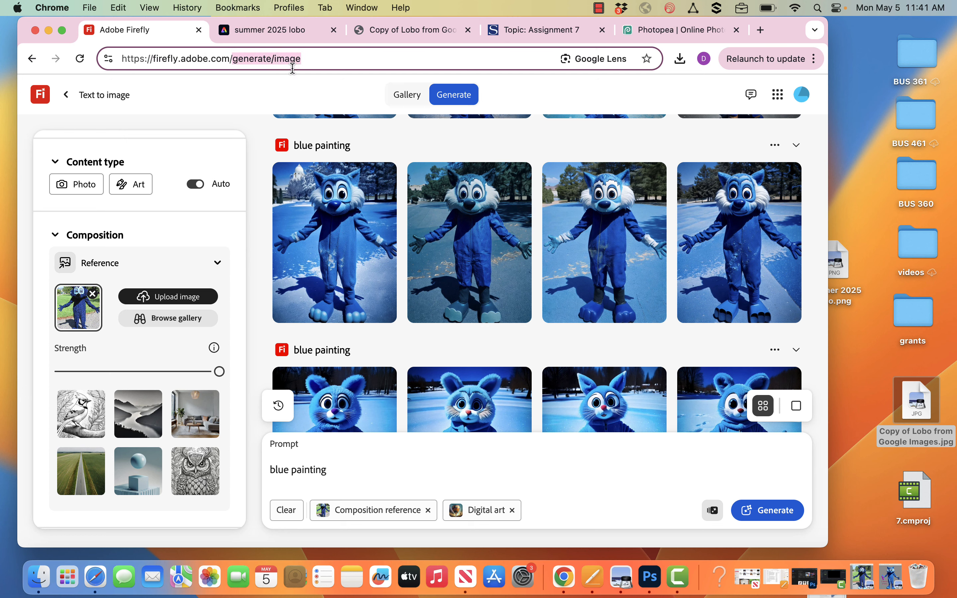
key("BackSpace")
key("Return")
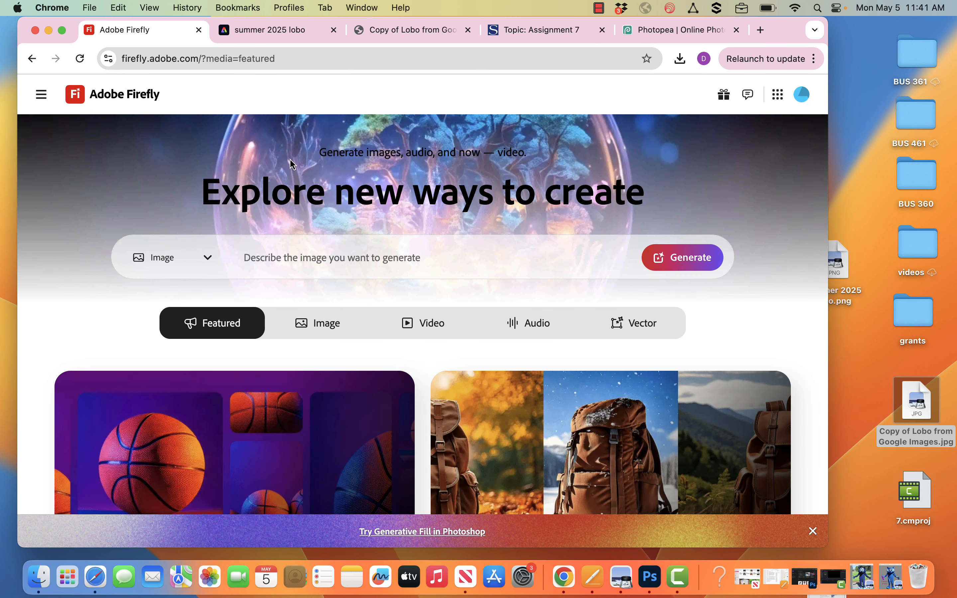
Open the Text to image tool from Firefly's Image category.
scroll(225, 337, "down", 3)
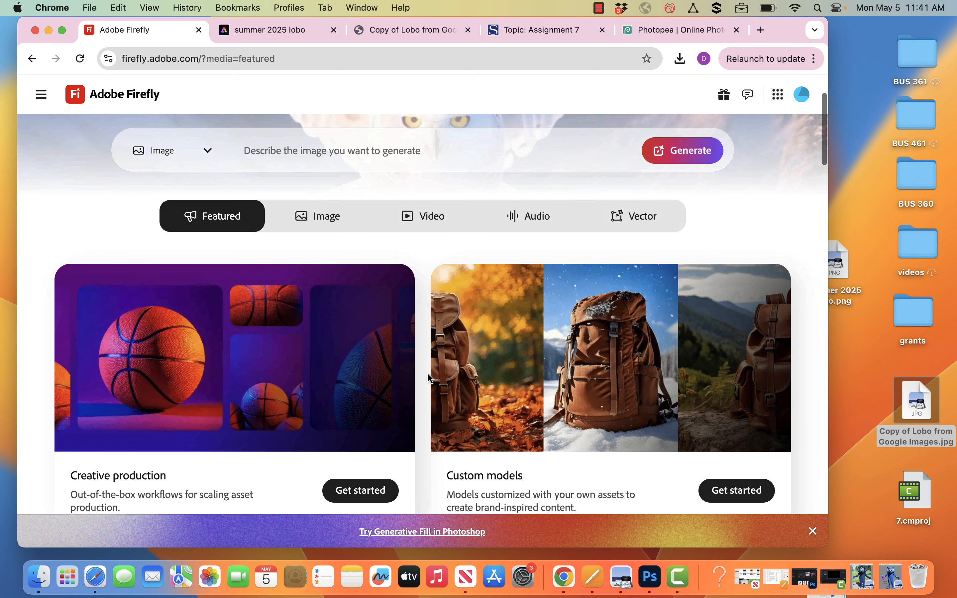
scroll(427, 374, "up", 2)
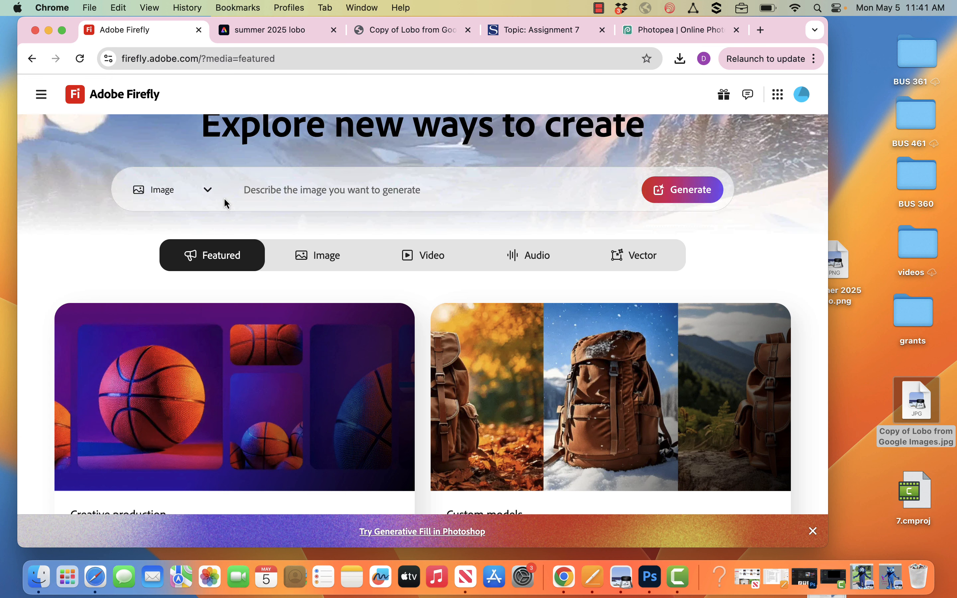
left_click(333, 263)
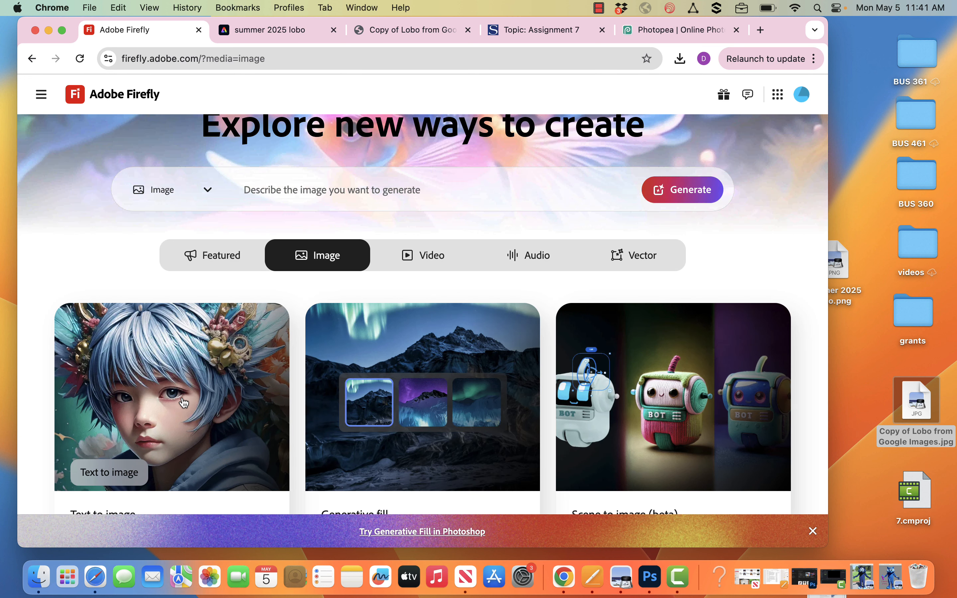
left_click(183, 401)
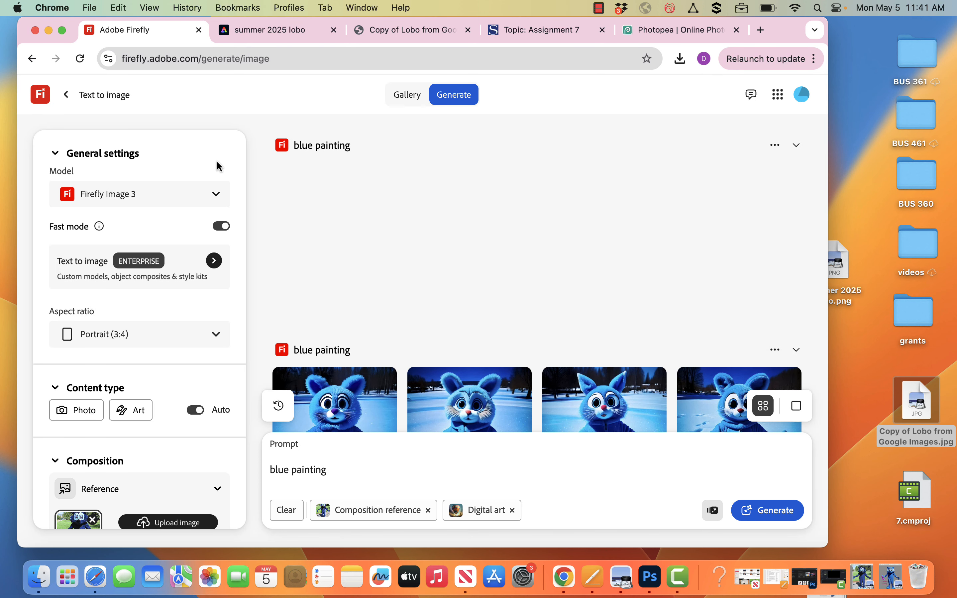
Try Firefly Image 4 as the generation model and switch back to Firefly Image 3.
left_click(216, 195)
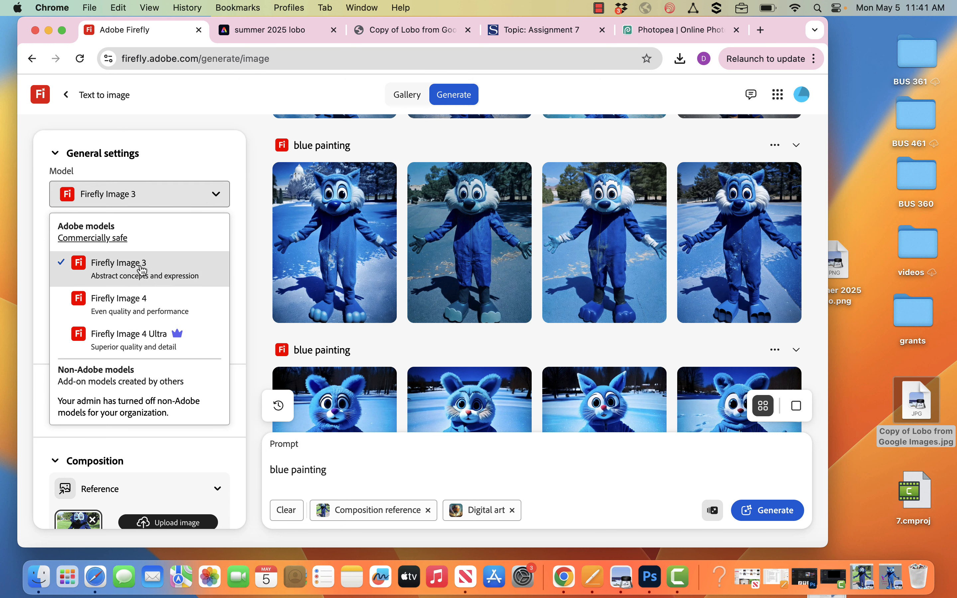
left_click(131, 305)
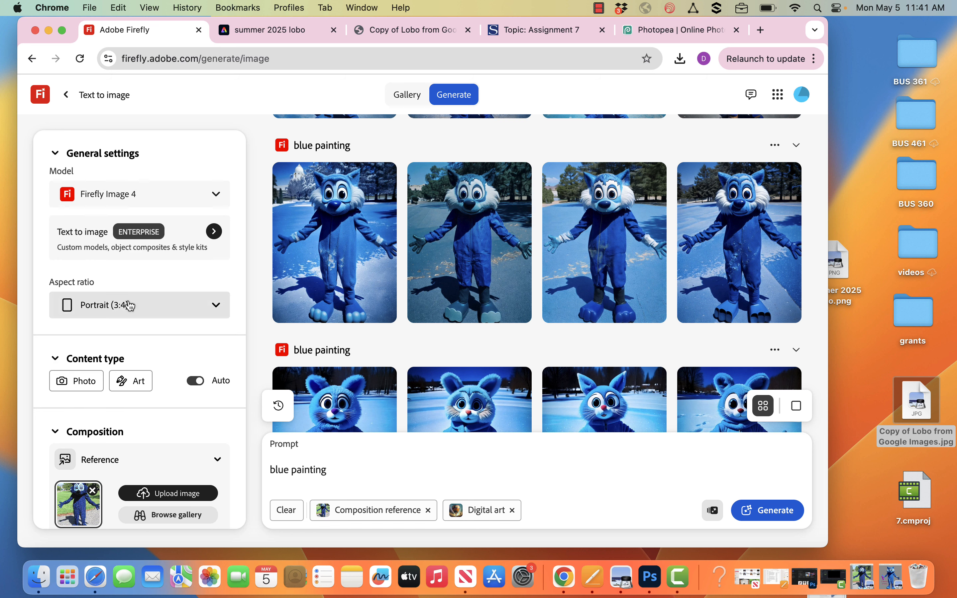
left_click(212, 198)
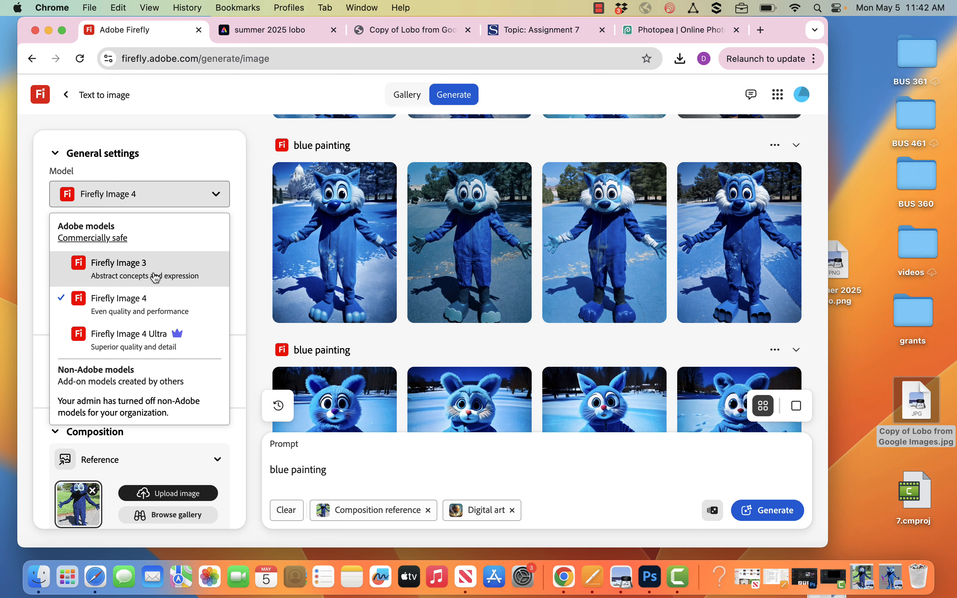
left_click(155, 277)
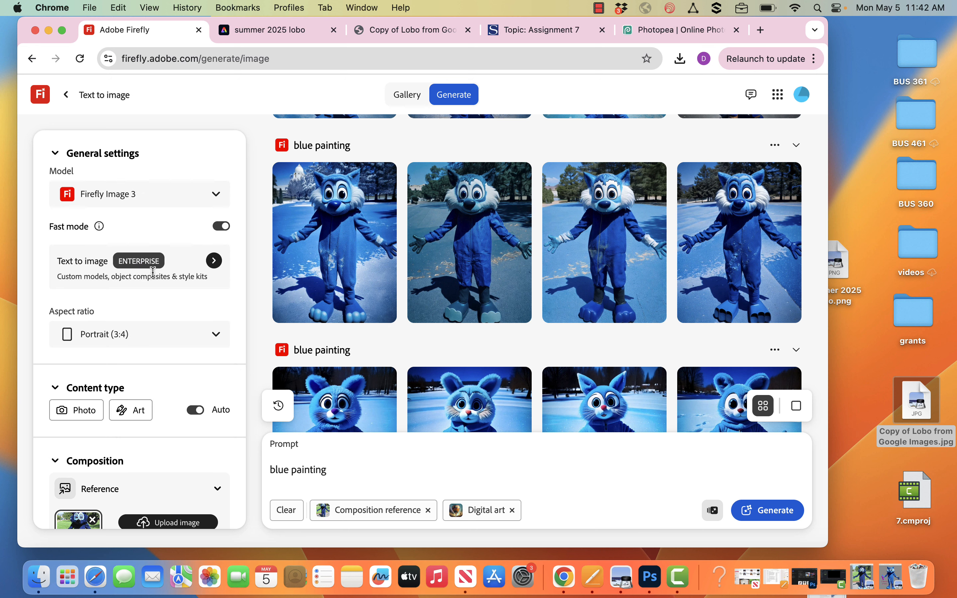
Choose Firefly Image 3 as the model and Portrait (3:4) as the aspect ratio.
left_click(216, 194)
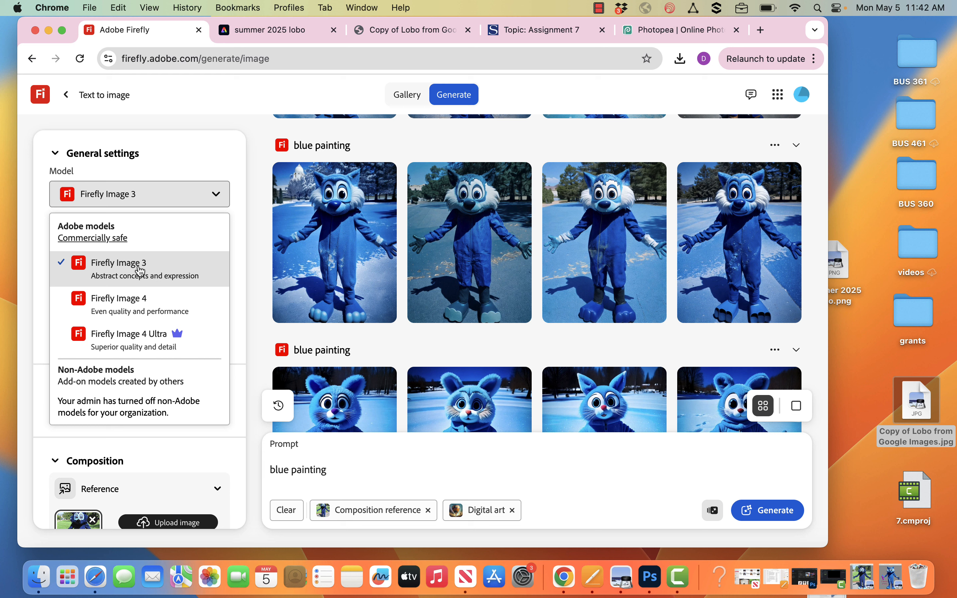
left_click(139, 271)
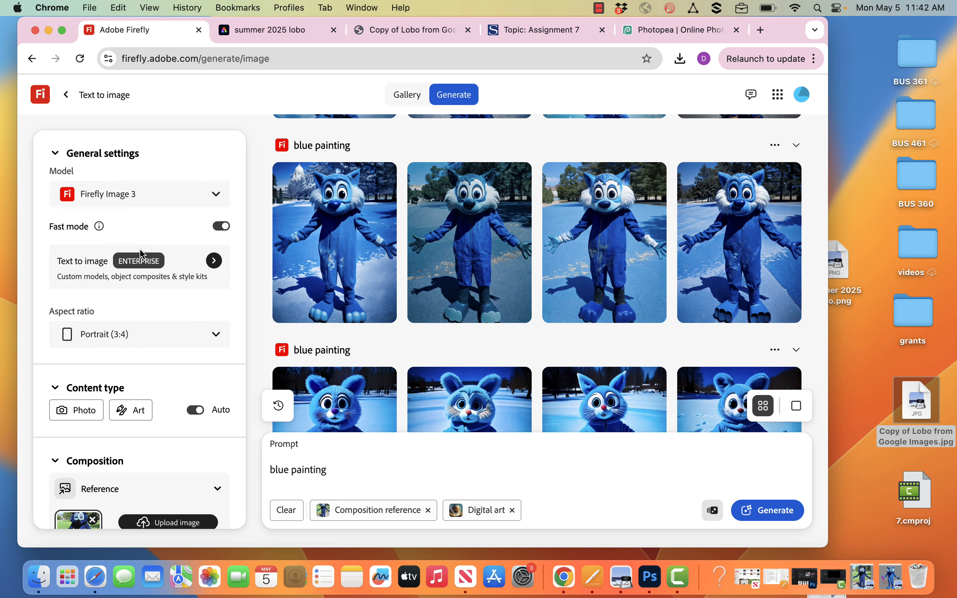
left_click(95, 343)
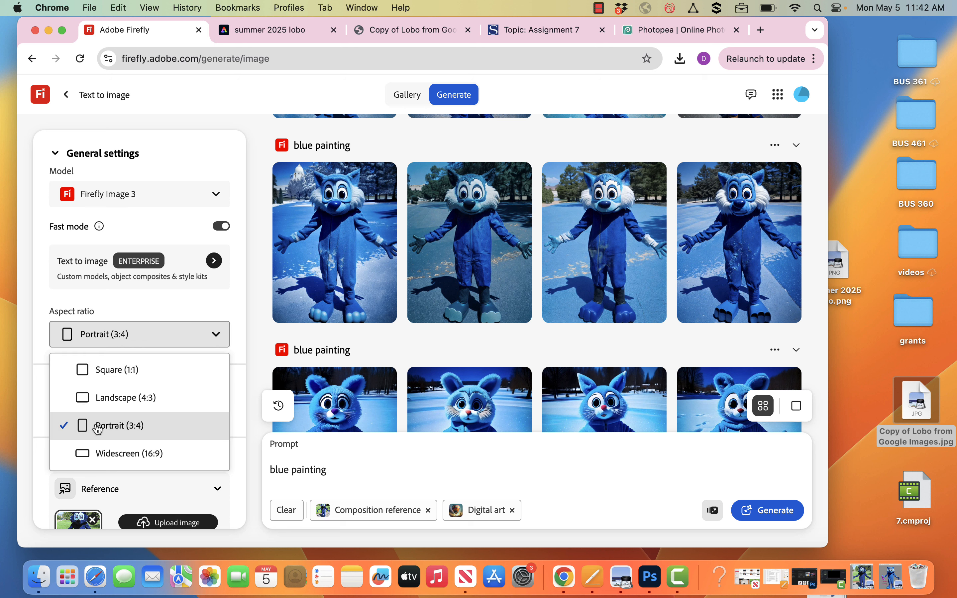
left_click(115, 426)
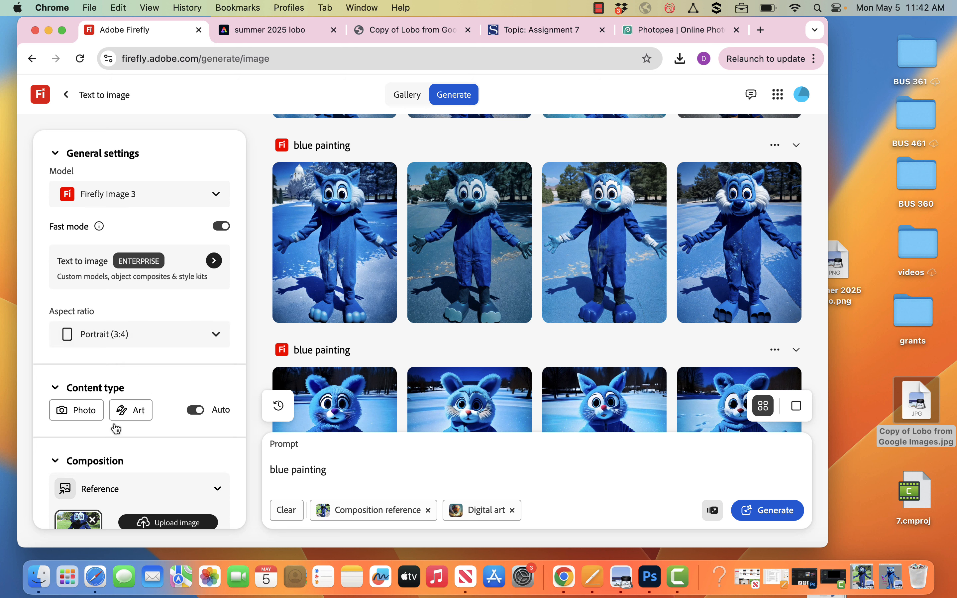
Upload "Copy of Lobo from Google Images.jpg" from the Desktop as the composition reference image.
scroll(217, 377, "down", 4)
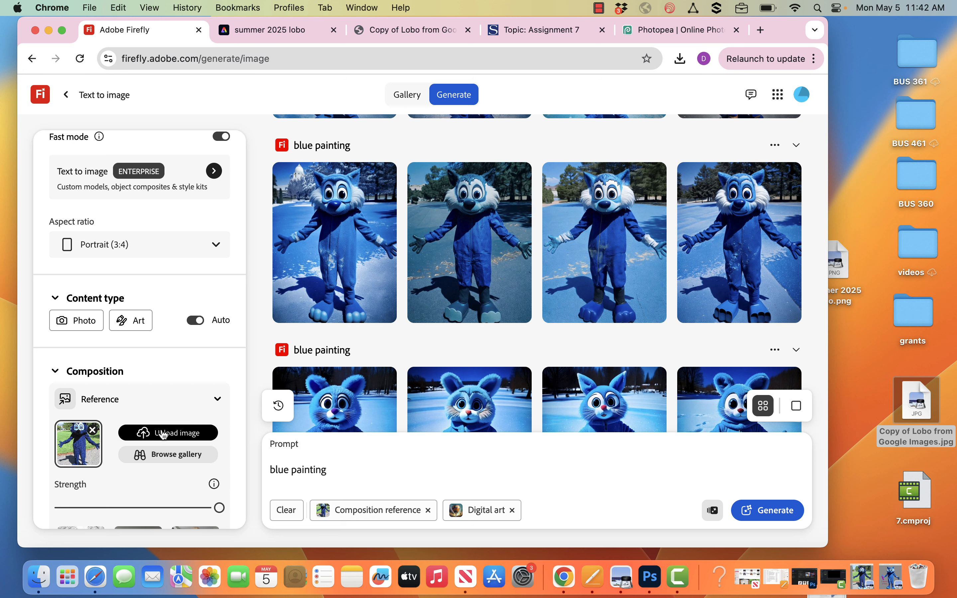
left_click(164, 434)
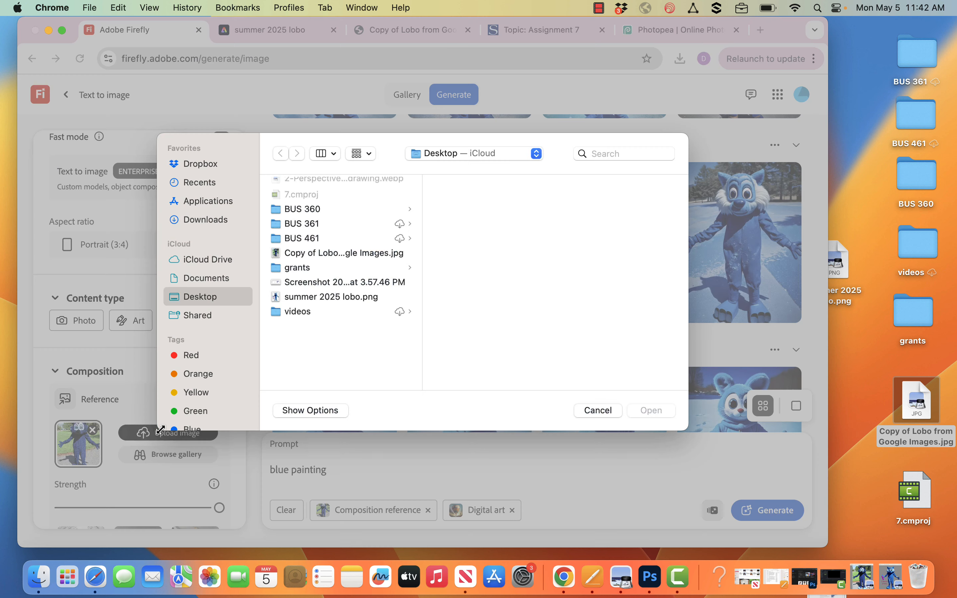
left_click(323, 245)
left_click(659, 411)
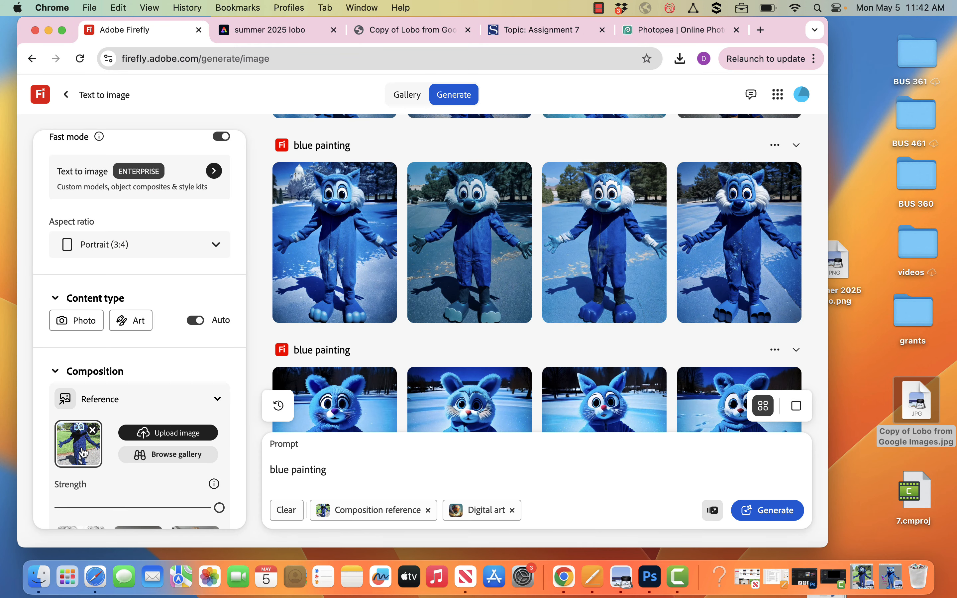
Set the composition reference strength and the style's visual intensity to their maximum.
scroll(75, 287, "down", 5)
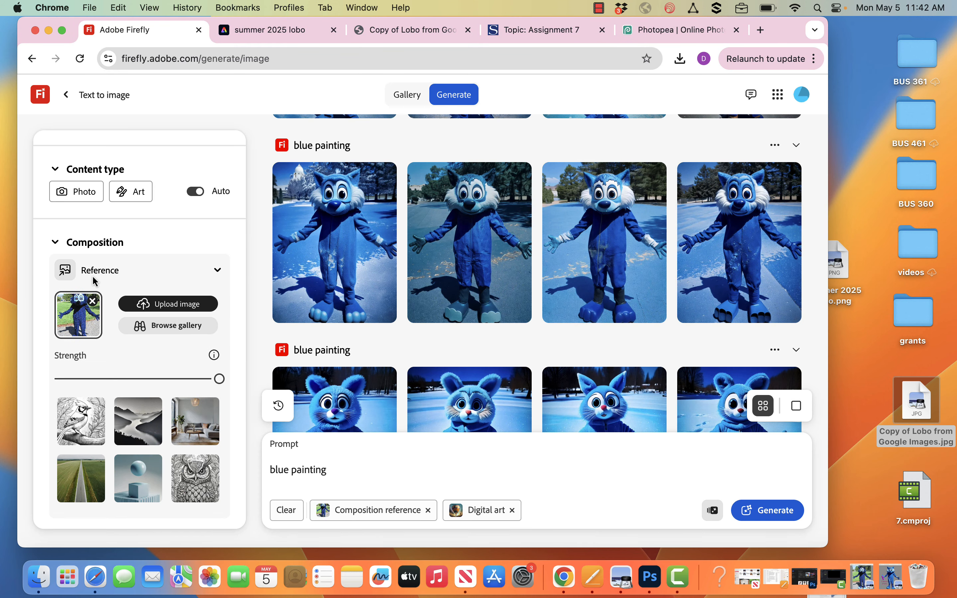
left_click_drag(208, 382, 231, 381)
scroll(242, 393, "down", 5)
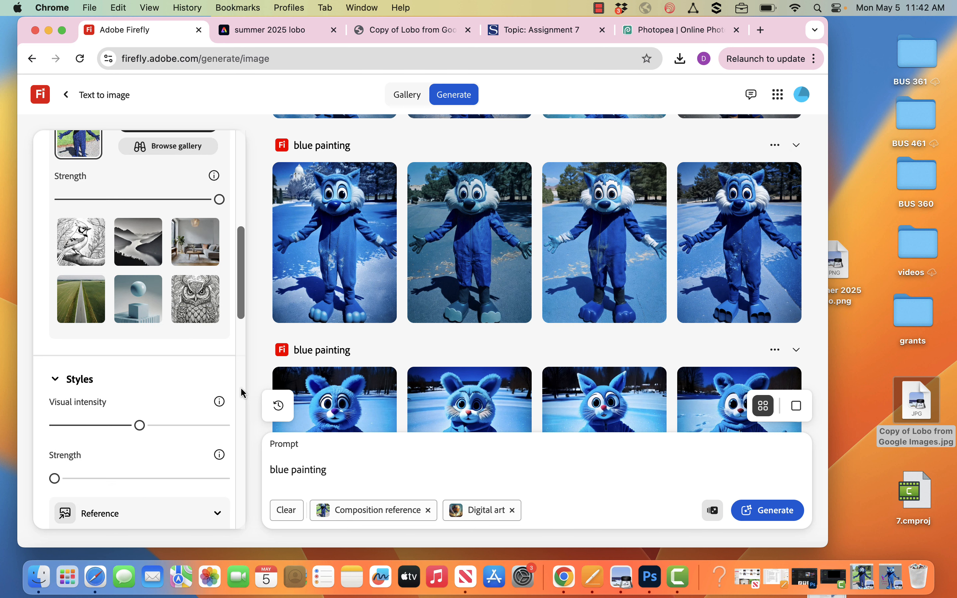
scroll(242, 392, "down", 3)
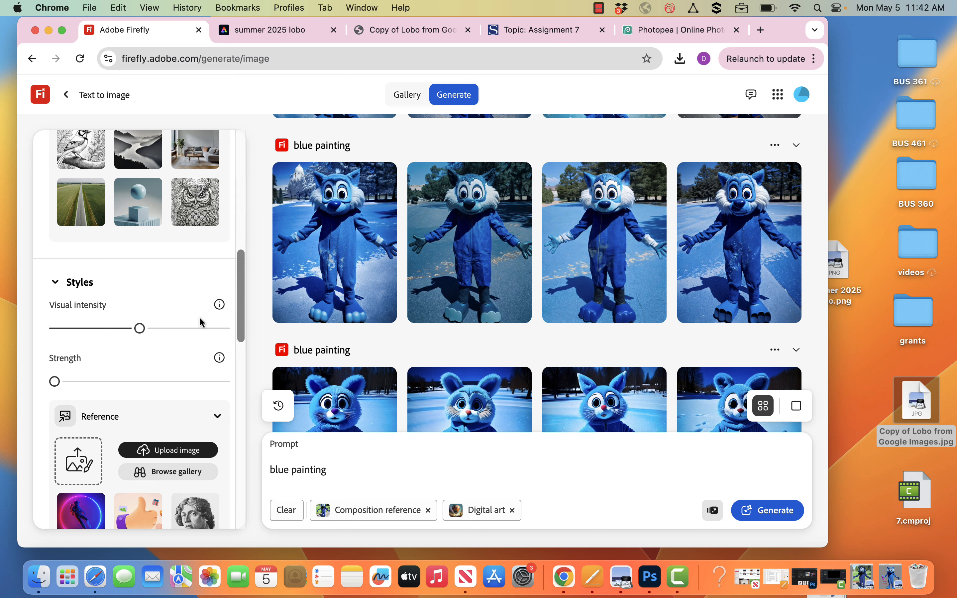
left_click(229, 329)
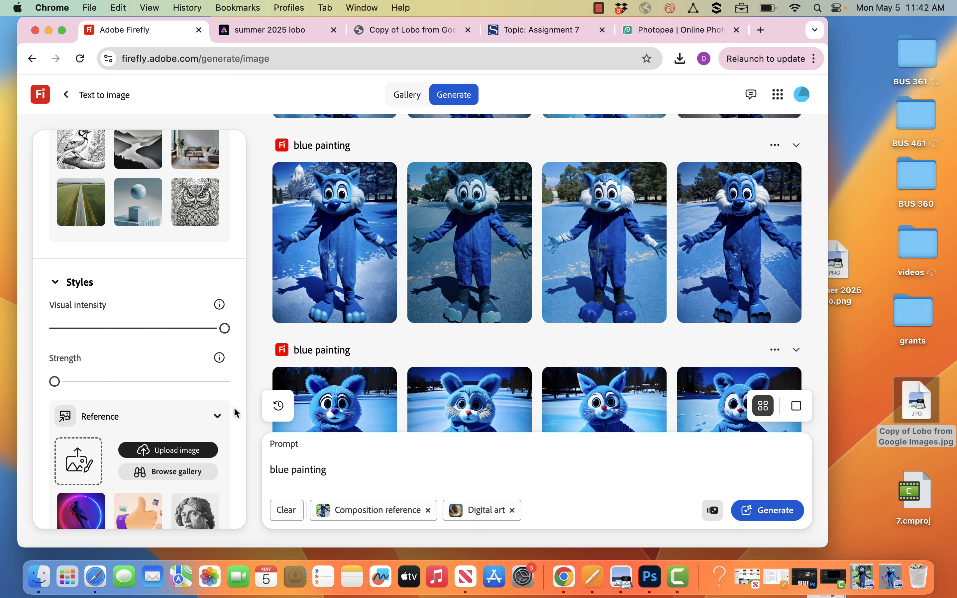
Review the style references and effects, and generate a new set of images from the "blue painting" prompt with the Digital art style.
scroll(236, 413, "down", 4)
scroll(236, 413, "down", 3)
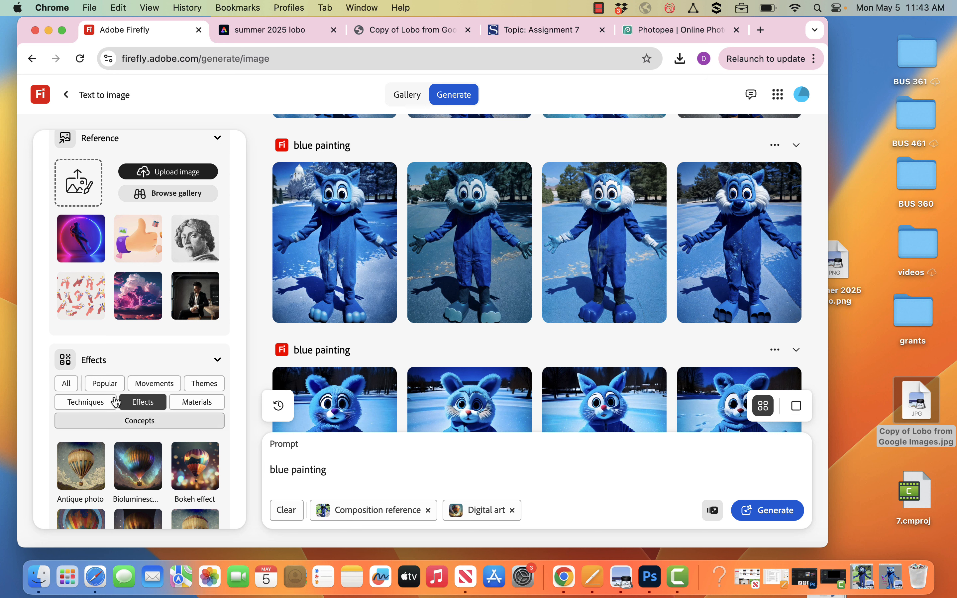
scroll(126, 442, "down", 4)
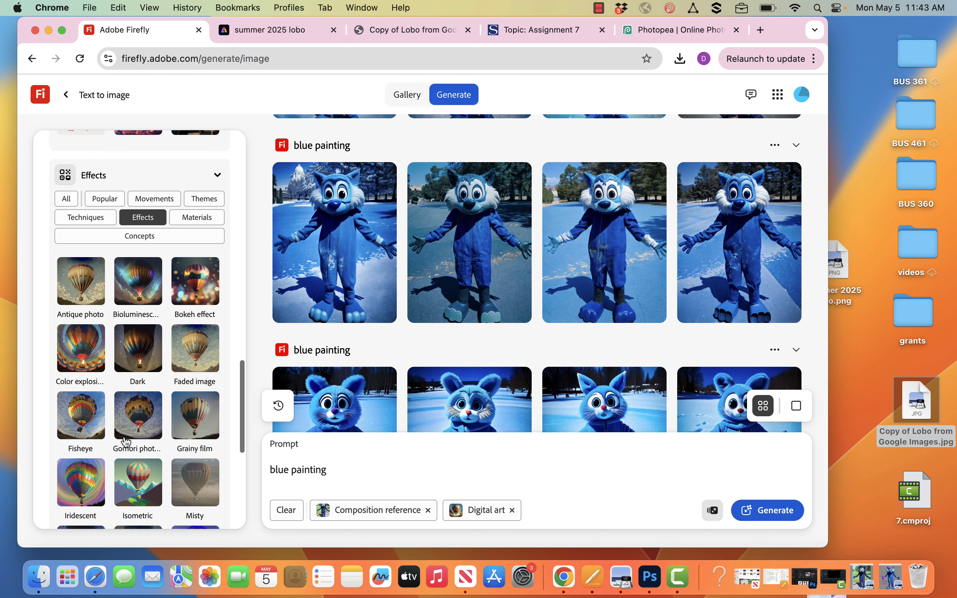
scroll(126, 442, "down", 2)
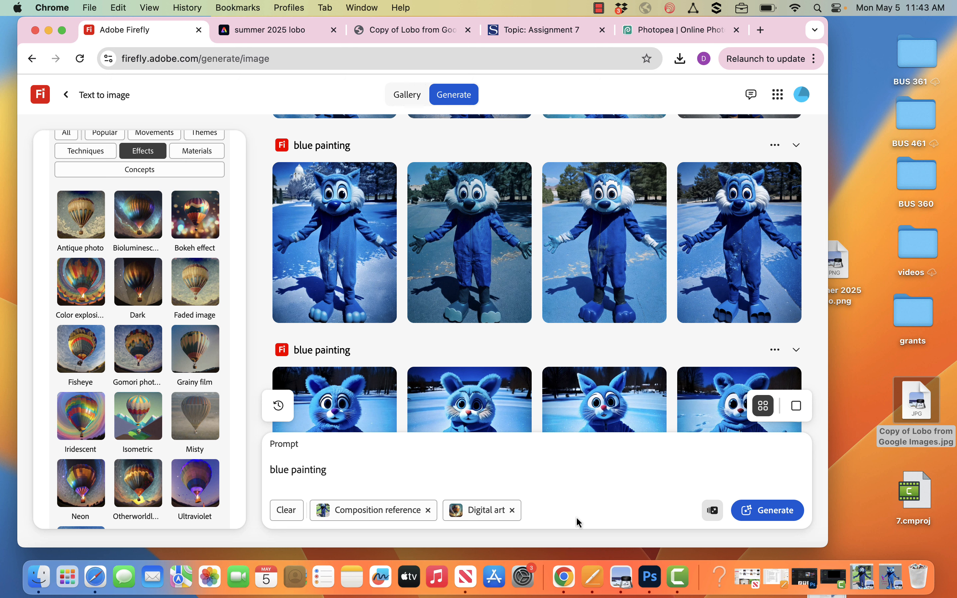
left_click(795, 511)
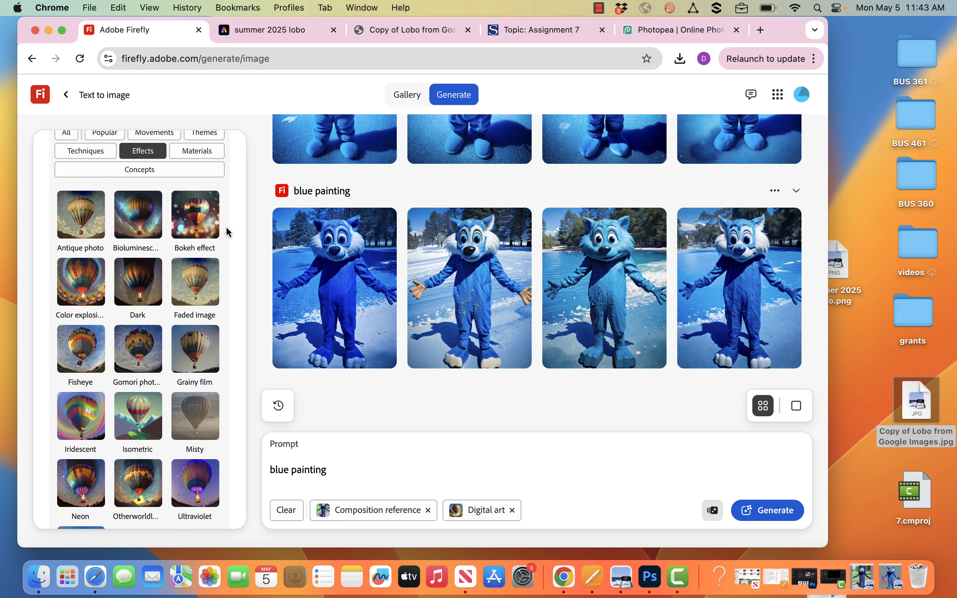
Enlarge the first newly generated mascot image and send it to Adobe Express for adding text.
left_click(342, 310)
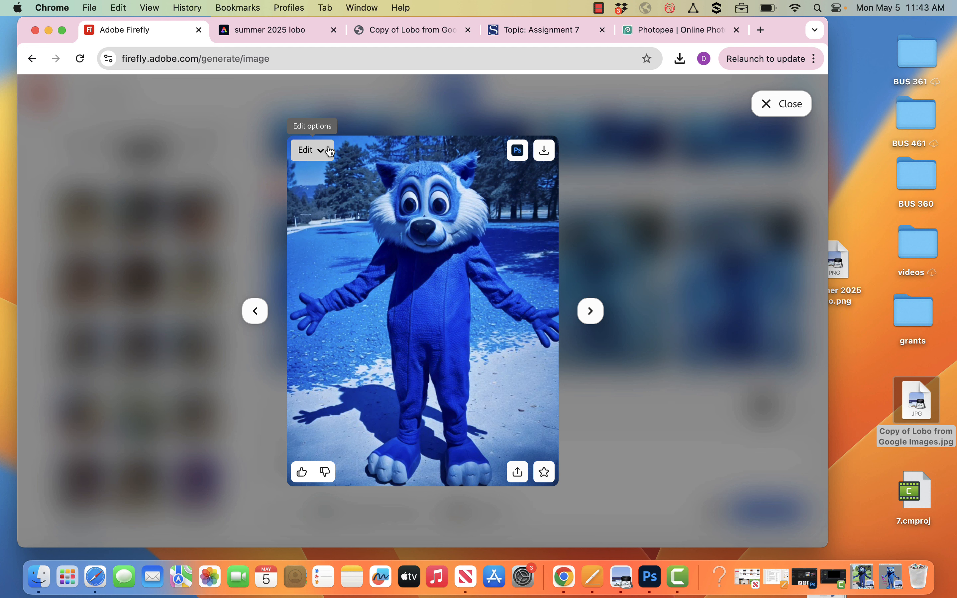
left_click(312, 150)
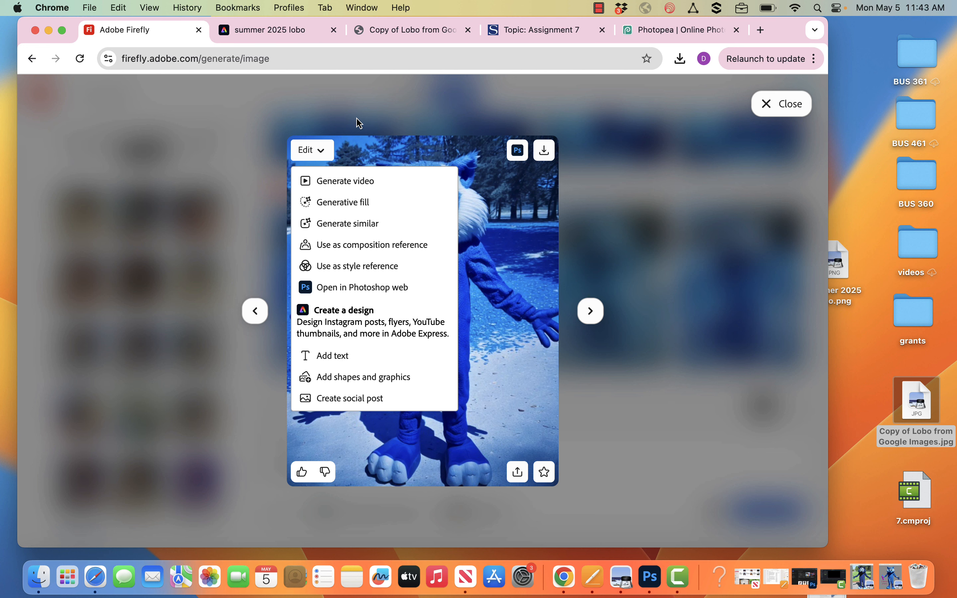
left_click(332, 356)
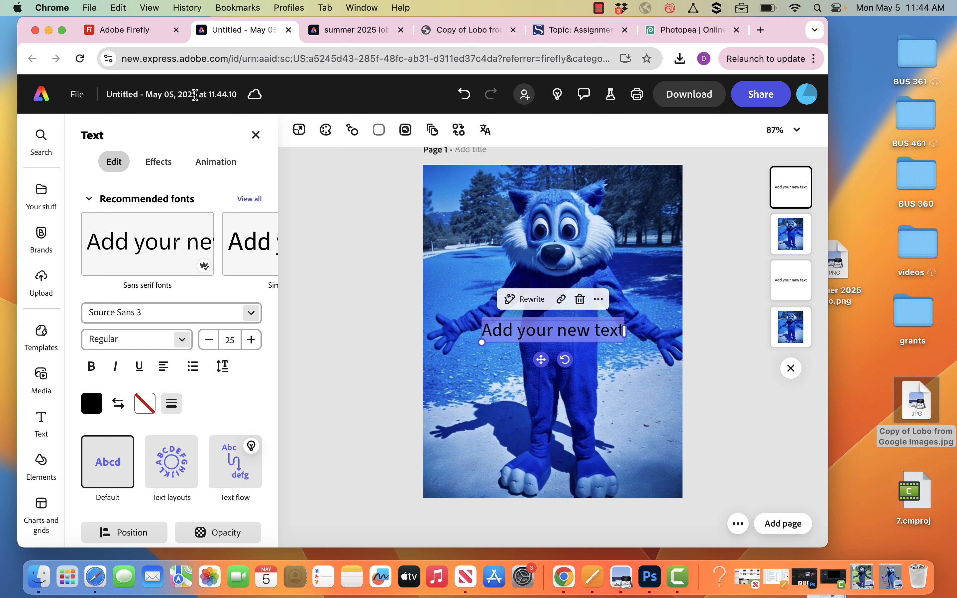
Rename the Adobe Express file as "summer 2025 demo".
left_click(173, 95)
triple_click(141, 97)
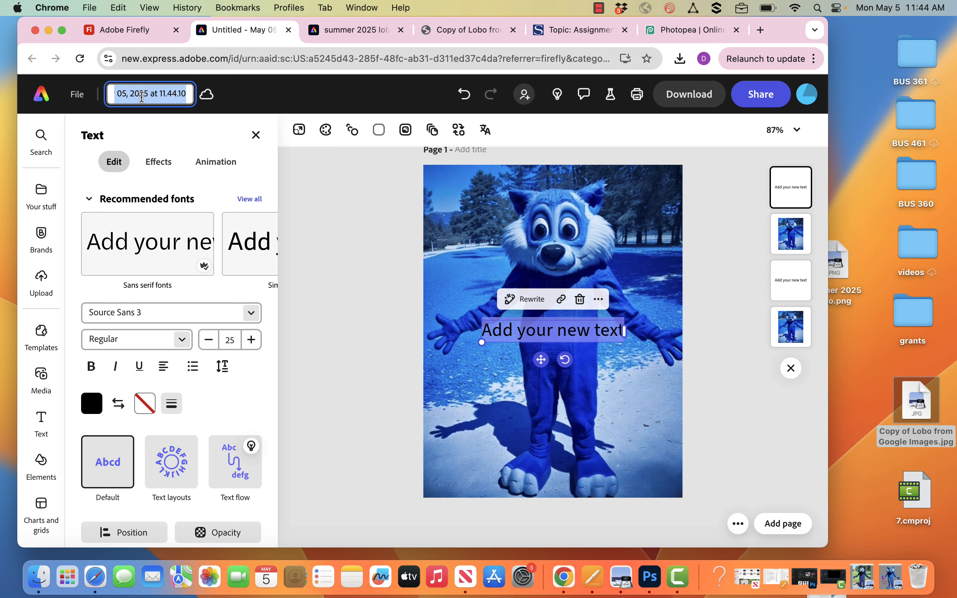
type("s")
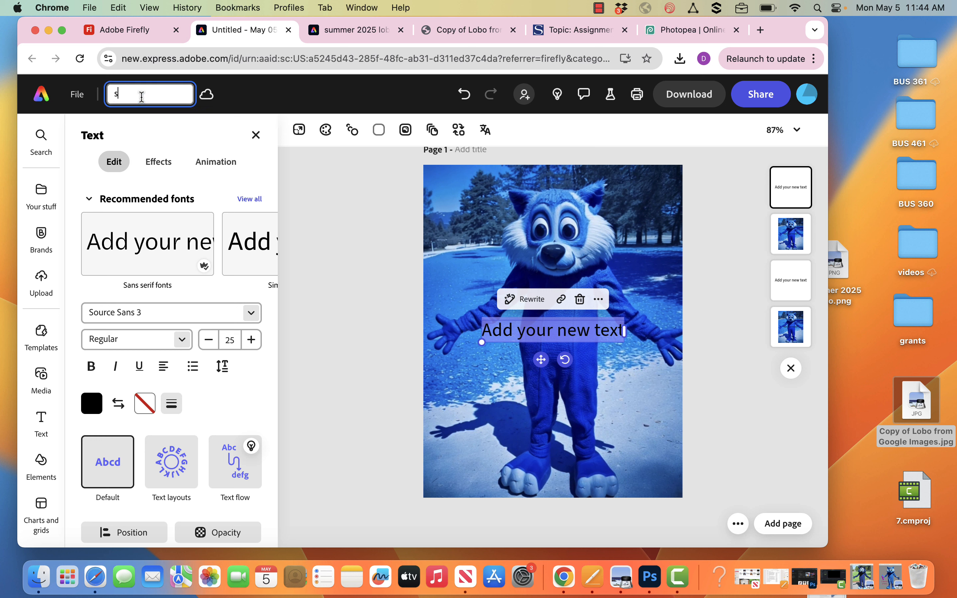
type("ummer 2025 demo")
key("Return")
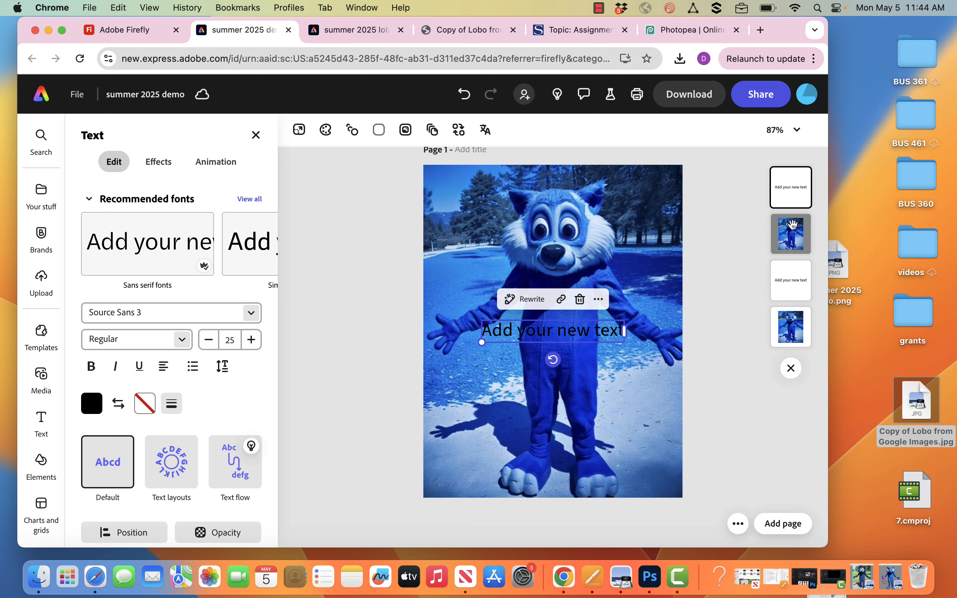
Delete the duplicate placeholder text layer and the duplicate mascot image layer above the original pair.
key("BackSpace")
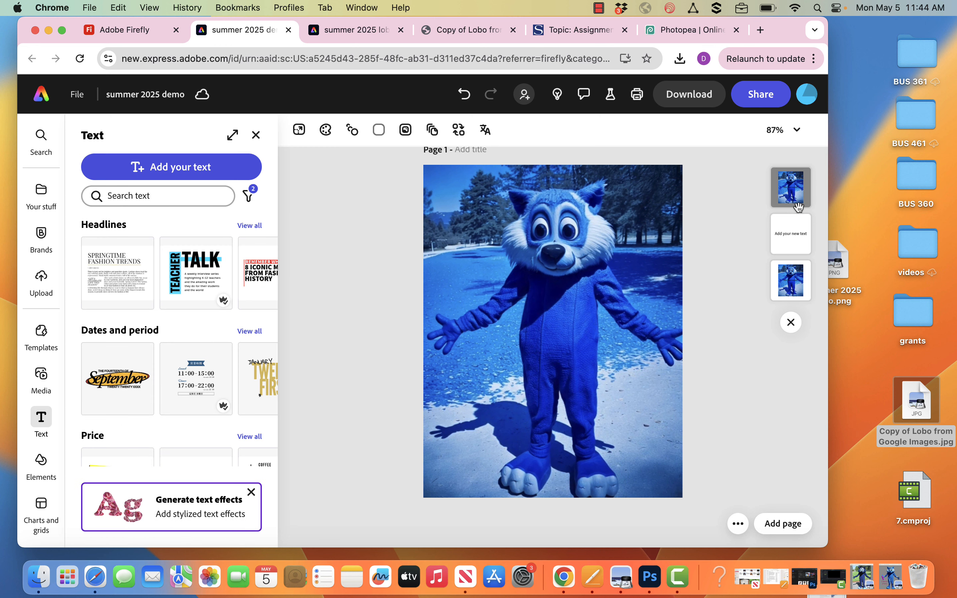
left_click(796, 195)
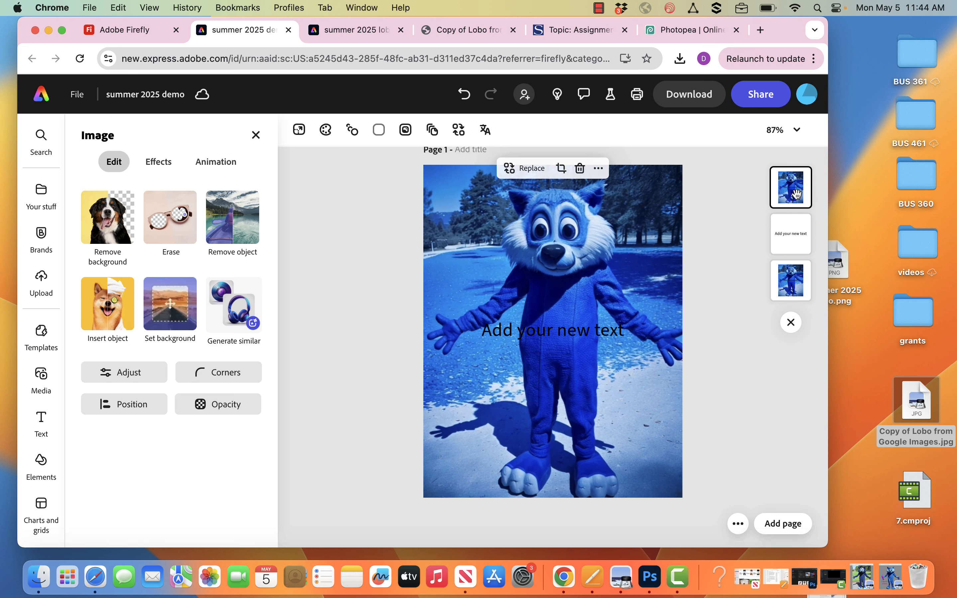
key("BackSpace")
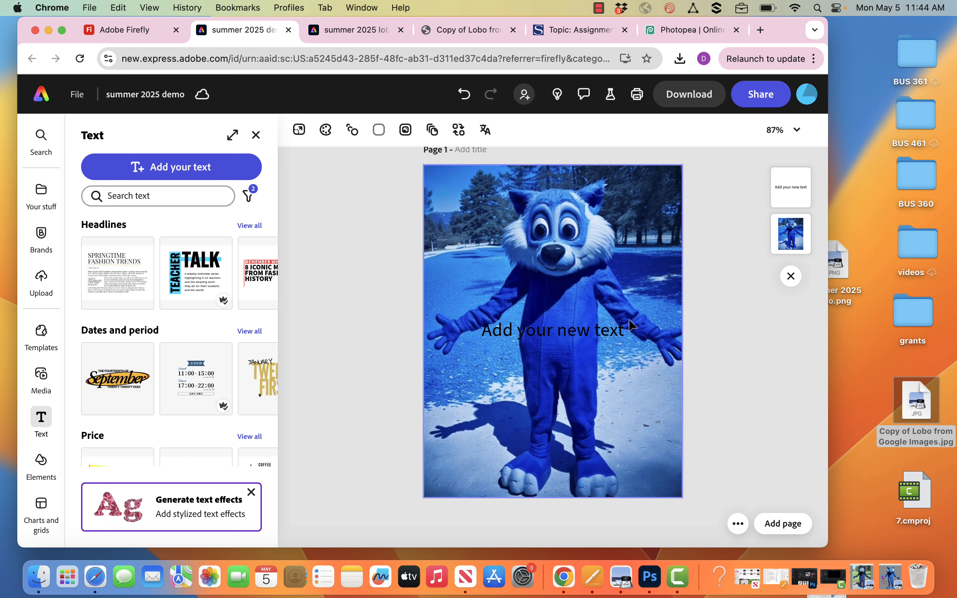
Adjust the mascot image's lighting to brightness 67, highlights 53 and shadows 49.
left_click(590, 221)
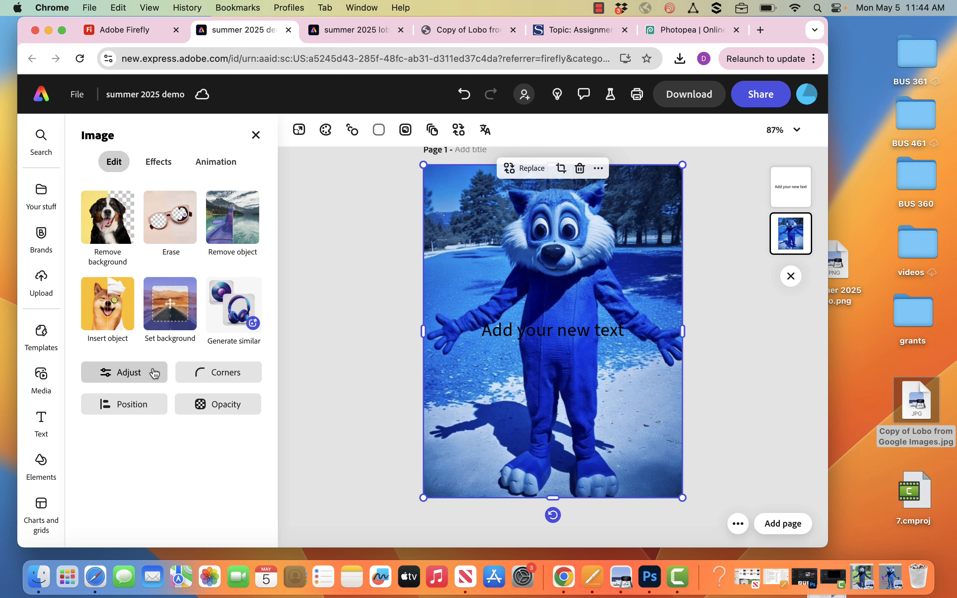
left_click(144, 374)
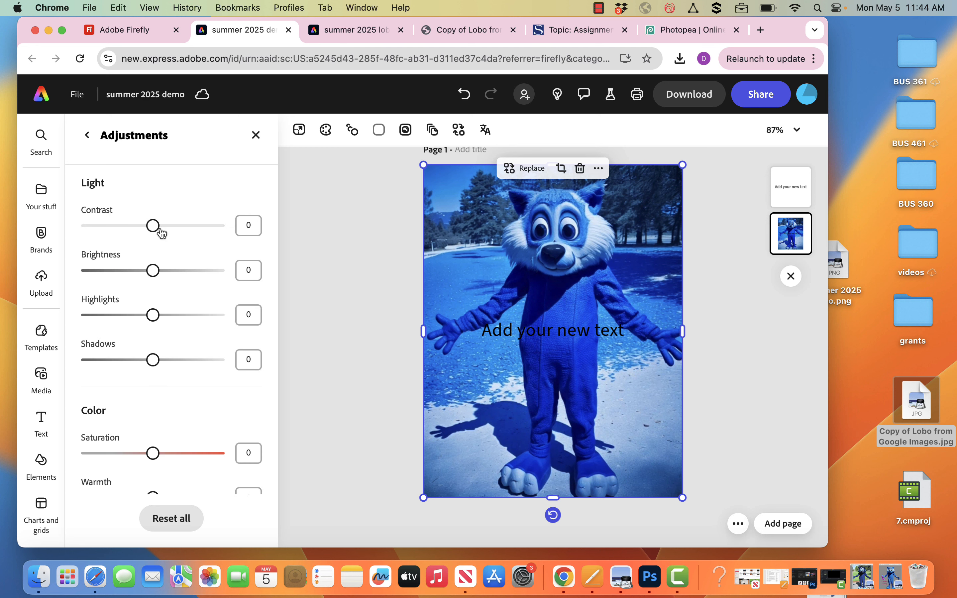
left_click_drag(154, 270, 201, 276)
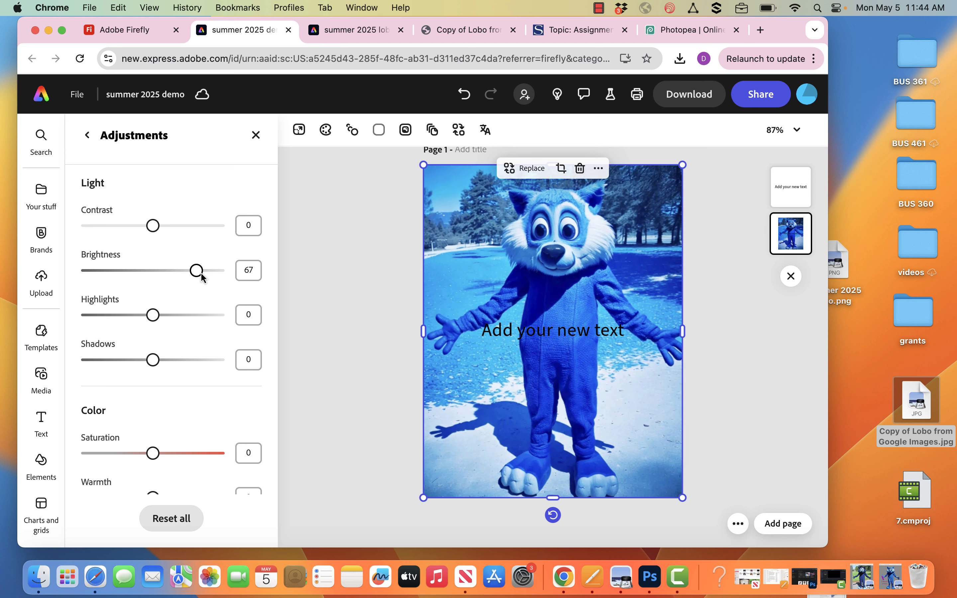
scroll(196, 312, "down", 5)
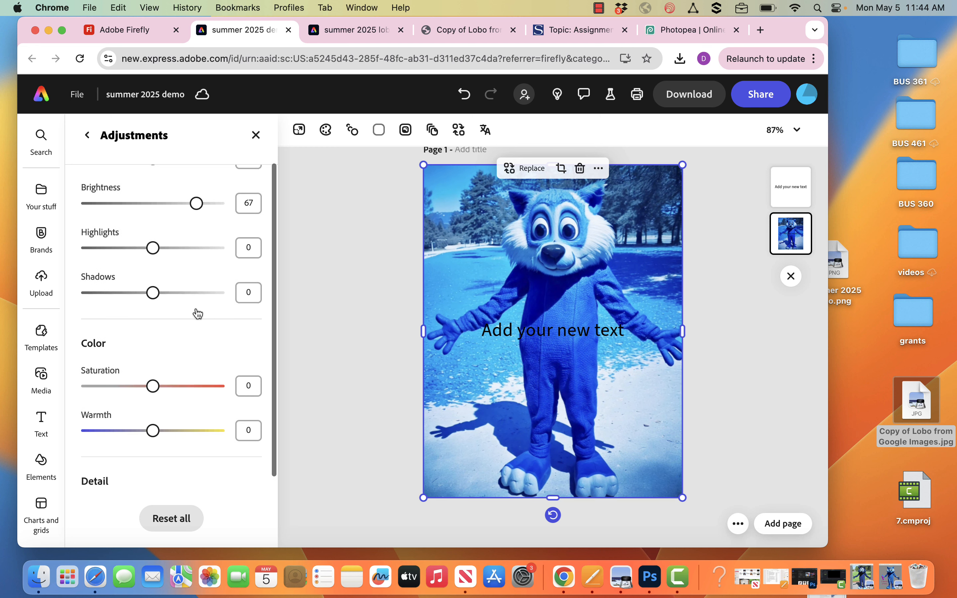
scroll(197, 314, "down", 2)
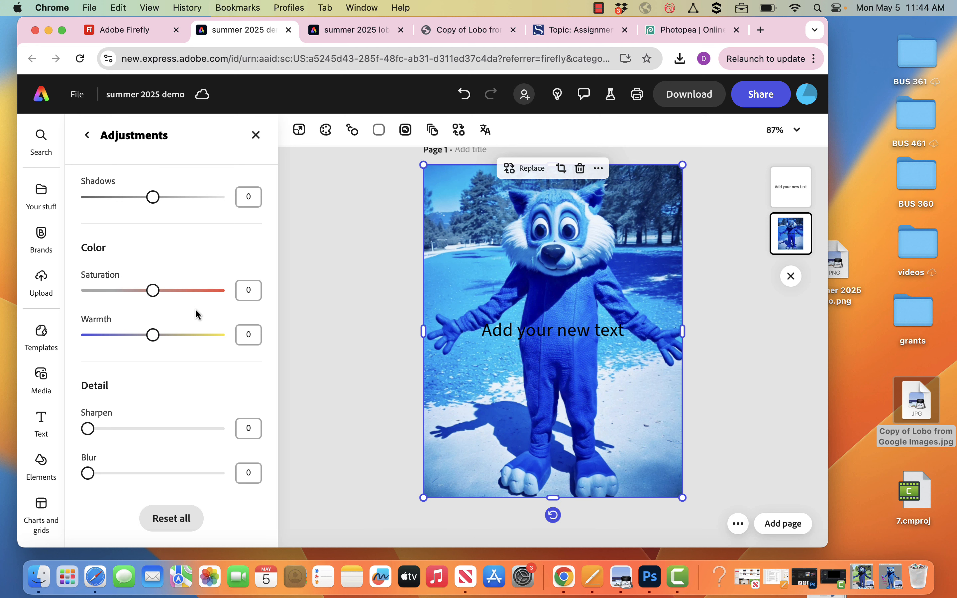
scroll(196, 314, "up", 6)
scroll(196, 313, "up", 1)
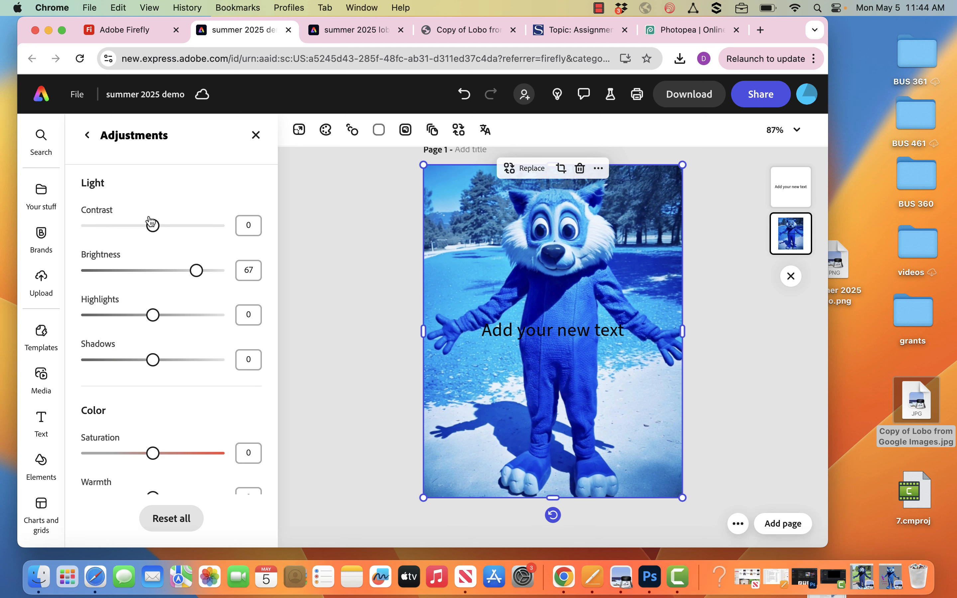
left_click_drag(154, 315, 192, 309)
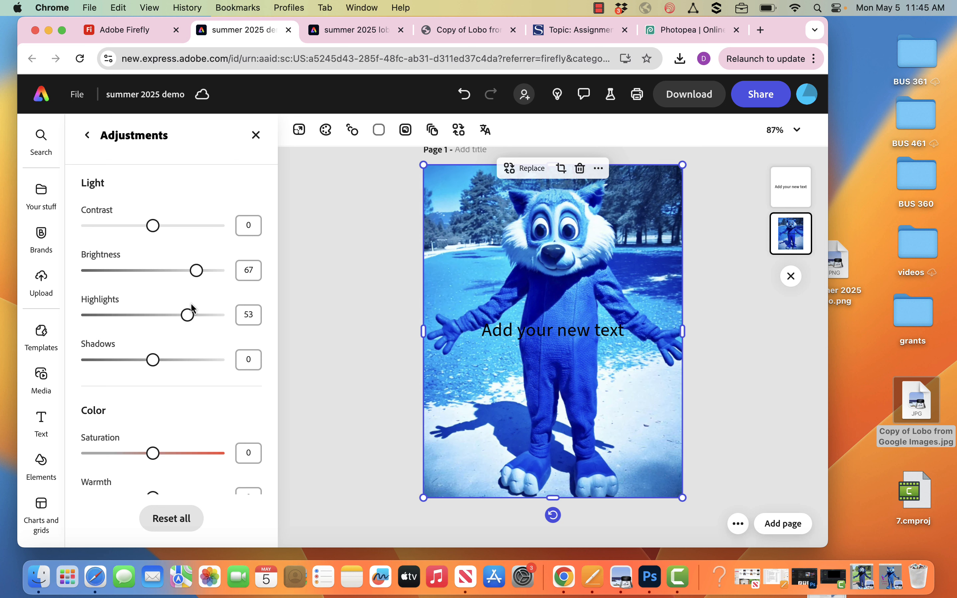
left_click_drag(164, 363, 188, 368)
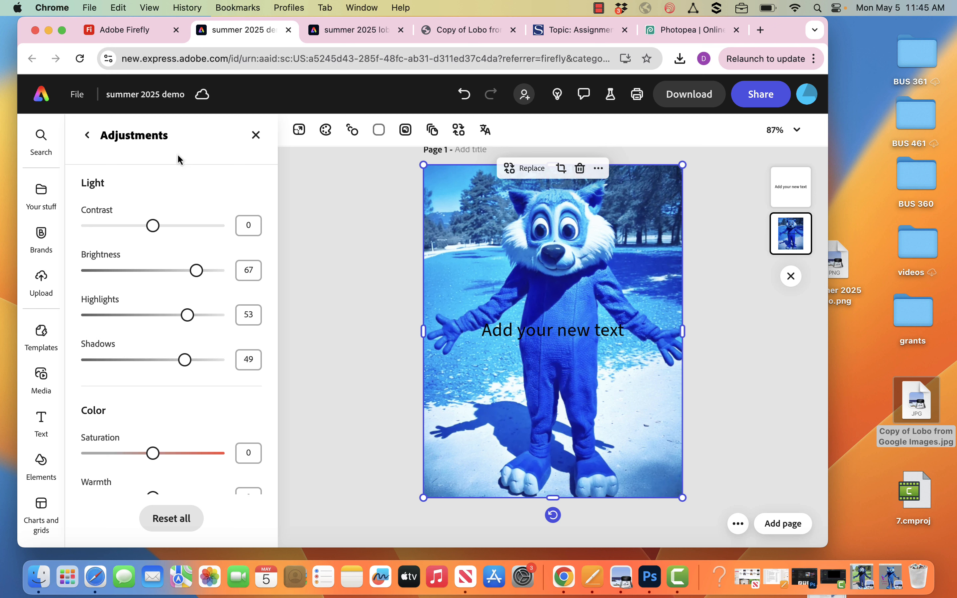
left_click(88, 135)
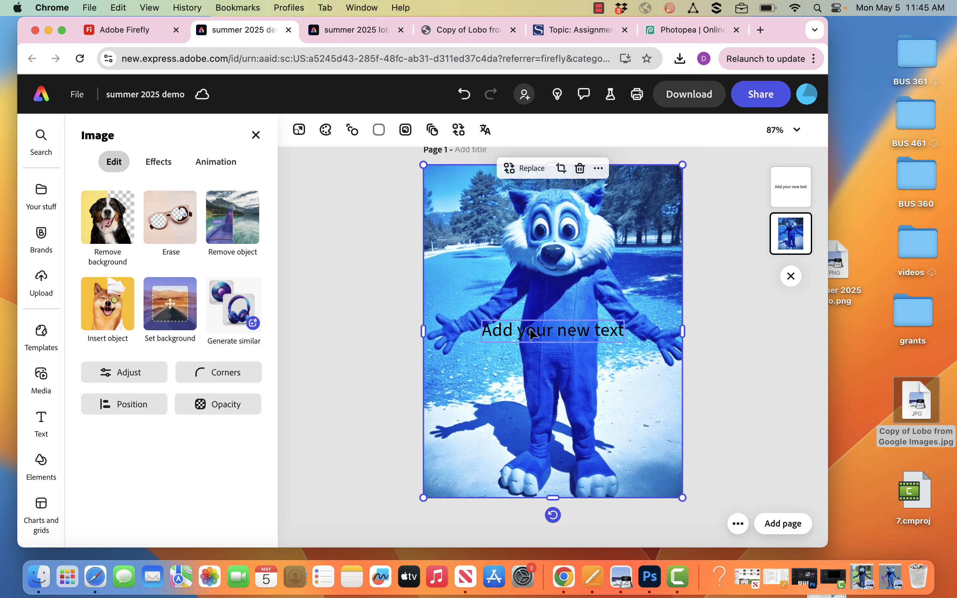
Move the placeholder text box down to the page's right edge beside the mascot's legs, keeping the image in place.
left_click_drag(534, 322, 569, 375)
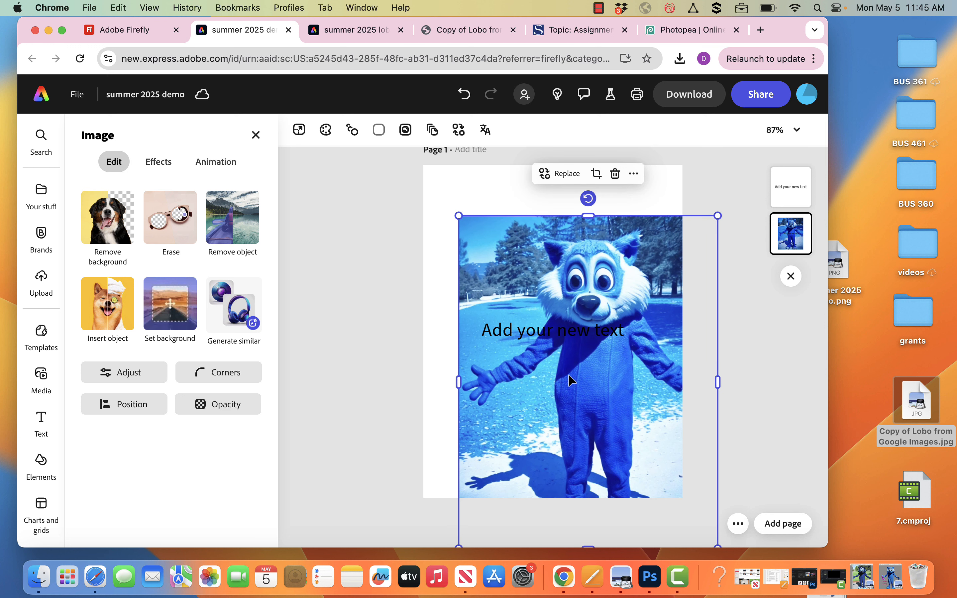
key("super+z")
left_click(808, 198)
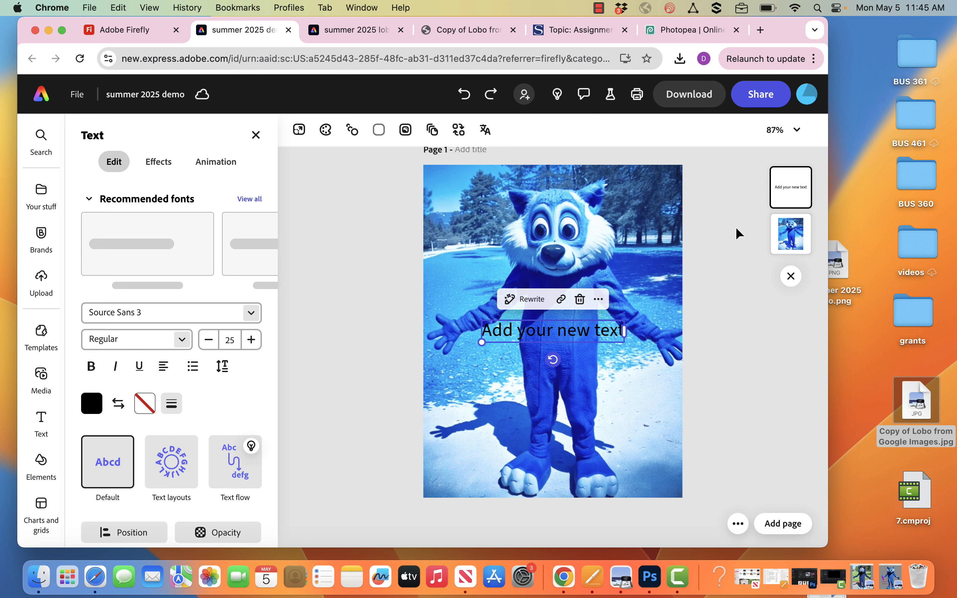
left_click_drag(558, 339, 616, 415)
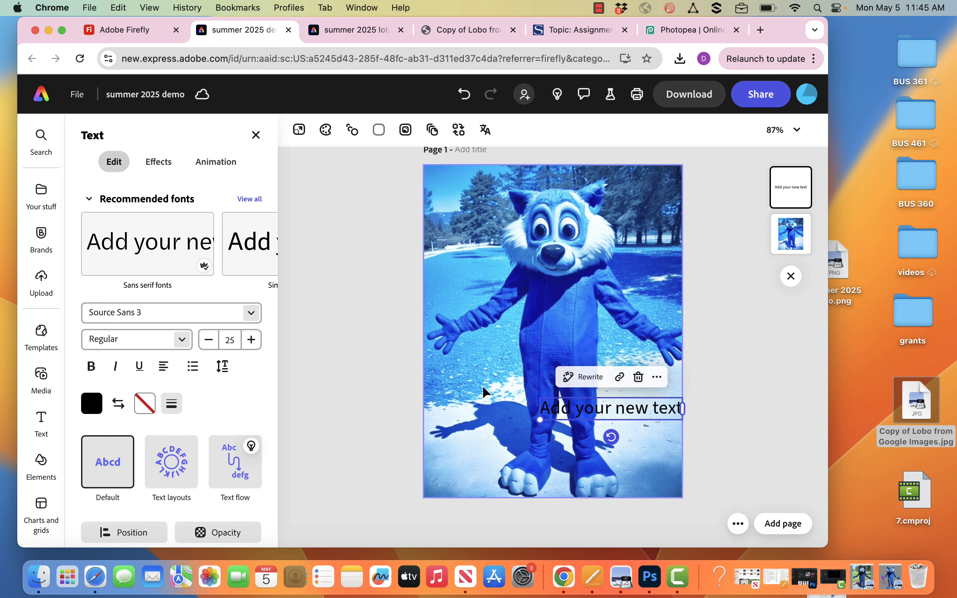
Generate an inserted object described as "pink water bottle in blue furry paw" over the mascot's paw on the image's left side.
left_click(452, 381)
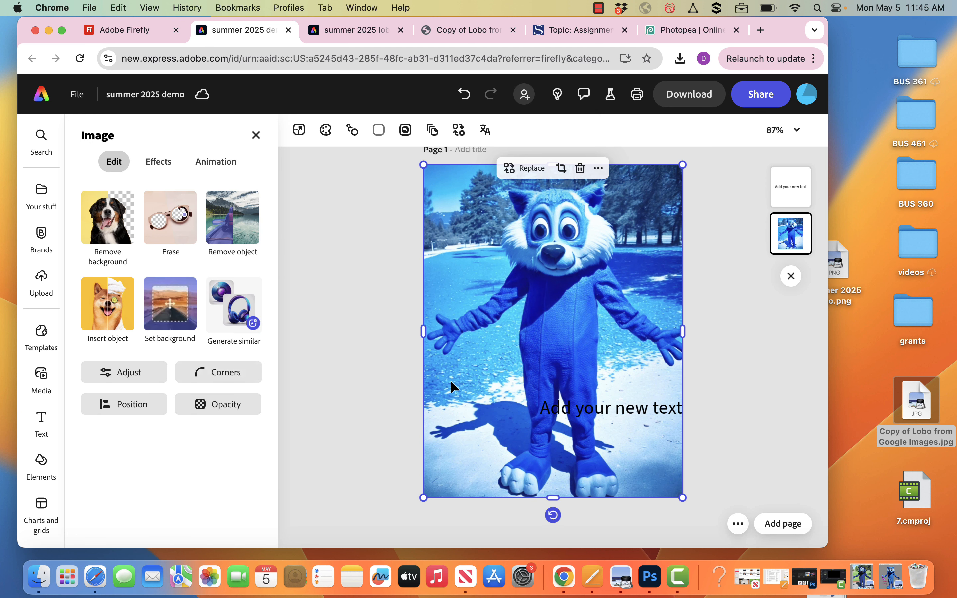
left_click(100, 316)
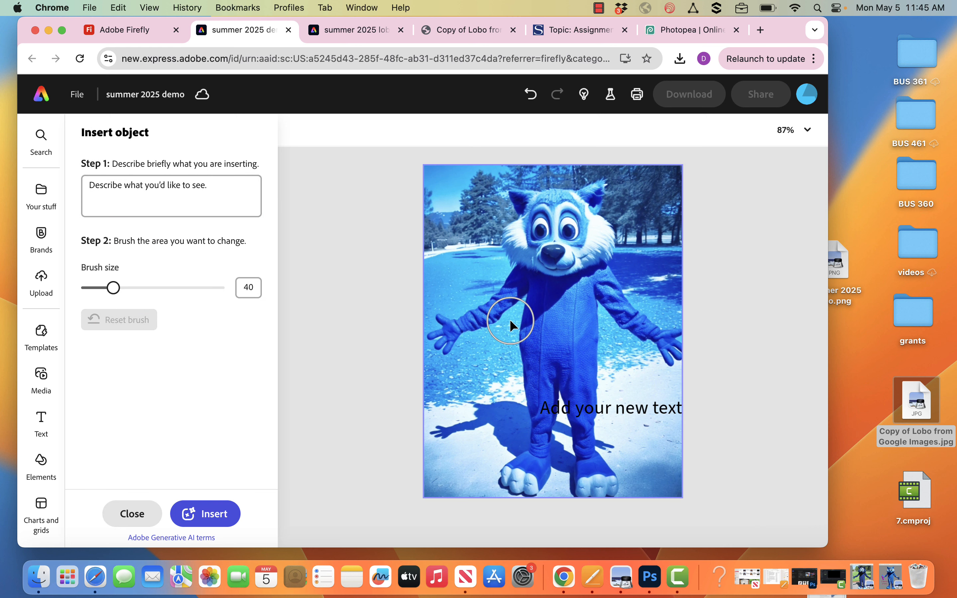
left_click(123, 196)
type("pin")
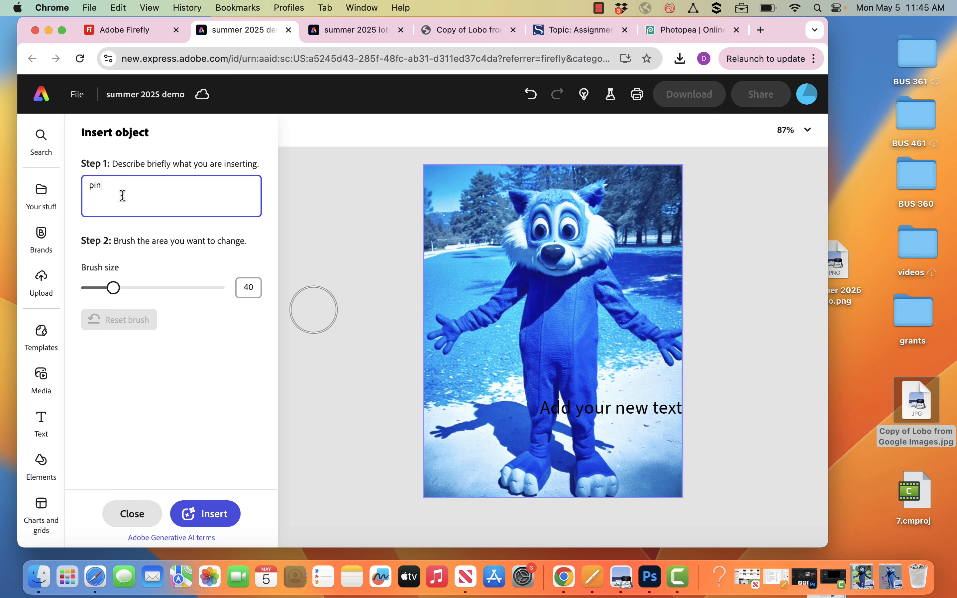
type("k water bottle in blue furry paw")
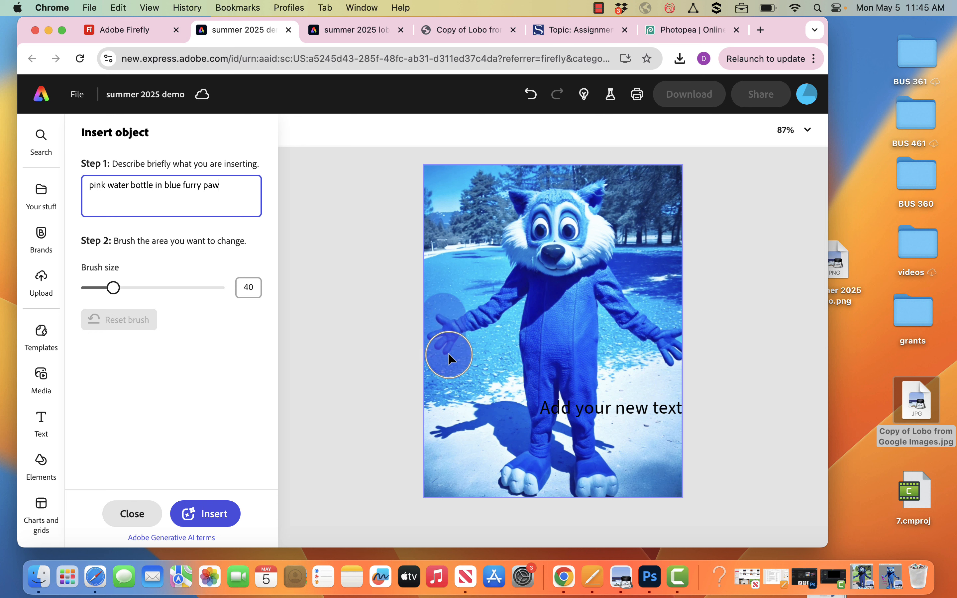
left_click_drag(447, 320, 447, 321)
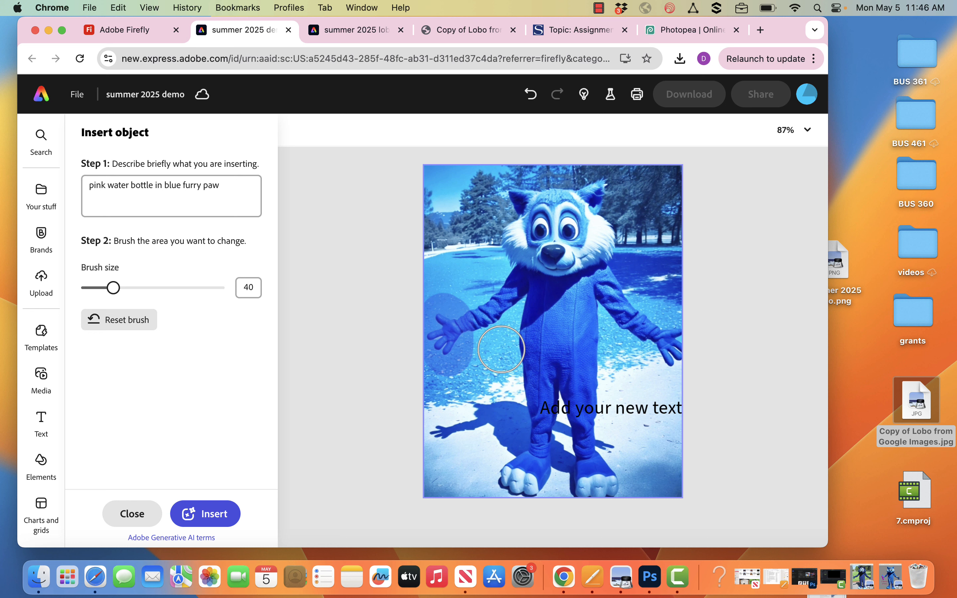
left_click(204, 514)
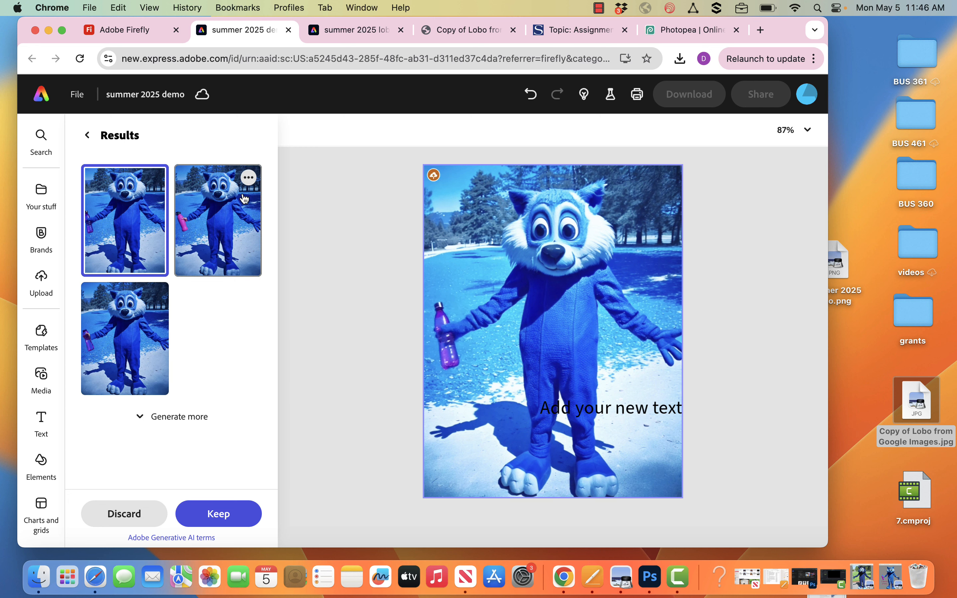
Compare the three generated bottle variations, keep the first one, and finish inserting objects.
left_click(224, 222)
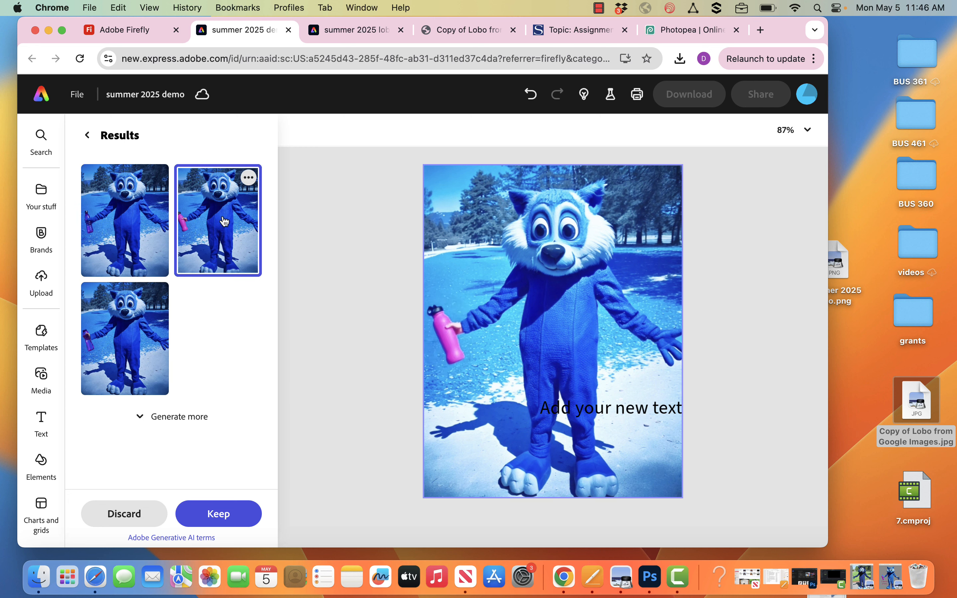
left_click(122, 233)
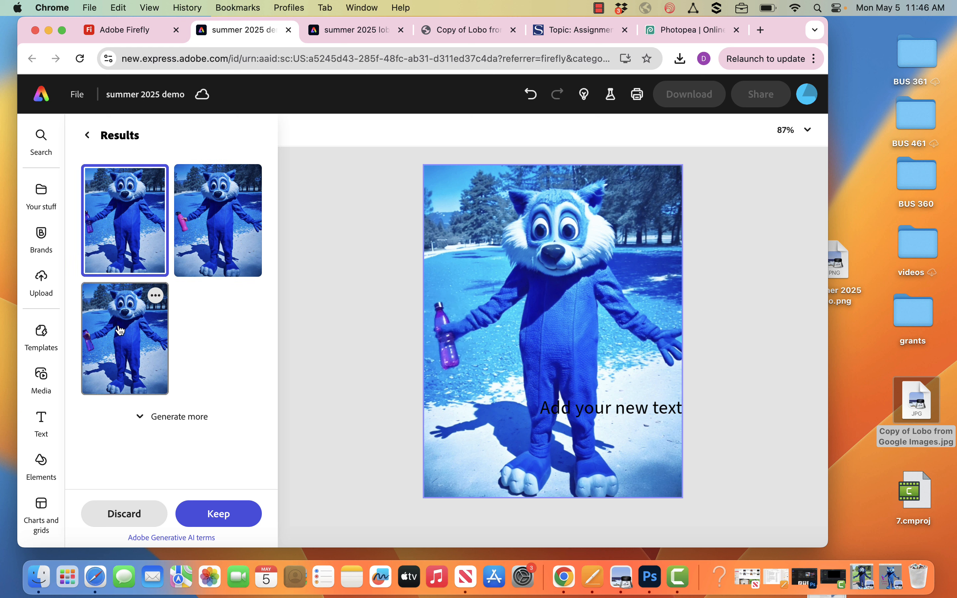
left_click(126, 311)
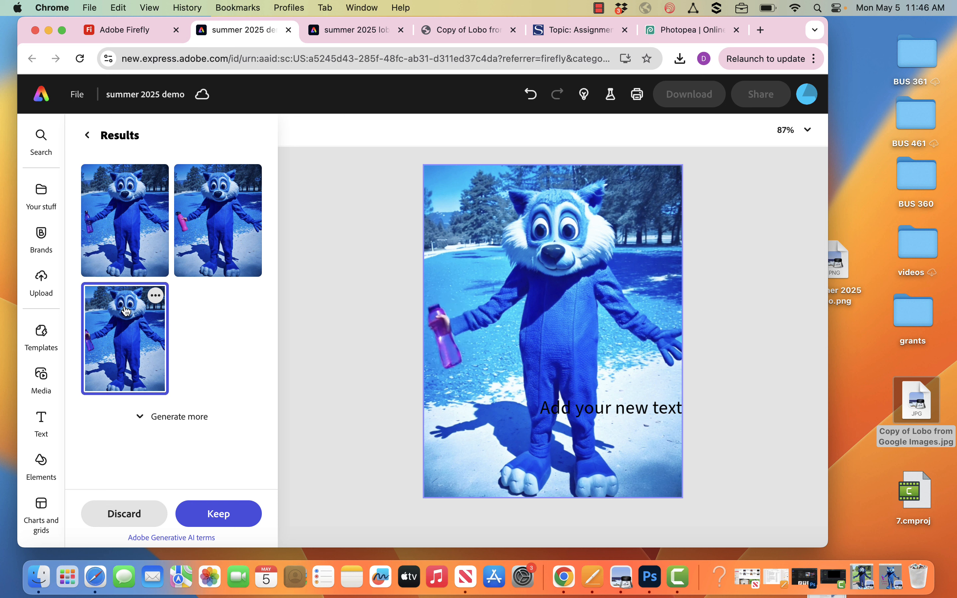
left_click(128, 237)
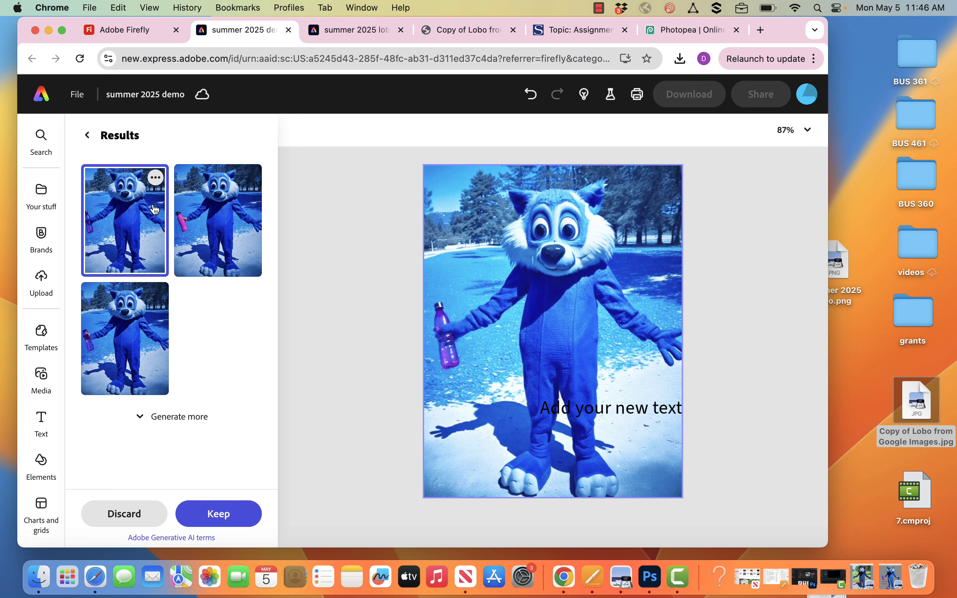
left_click(218, 515)
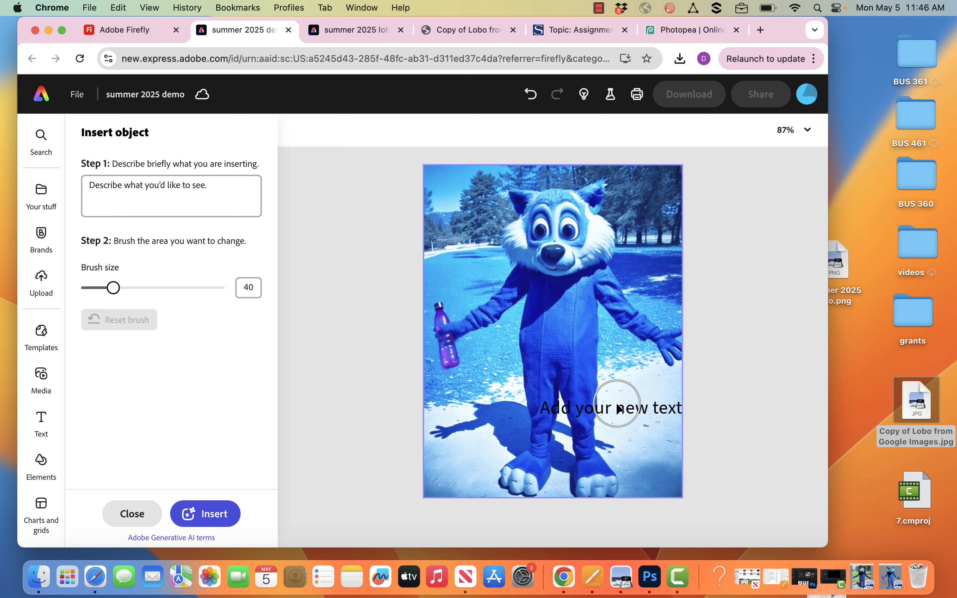
left_click(134, 514)
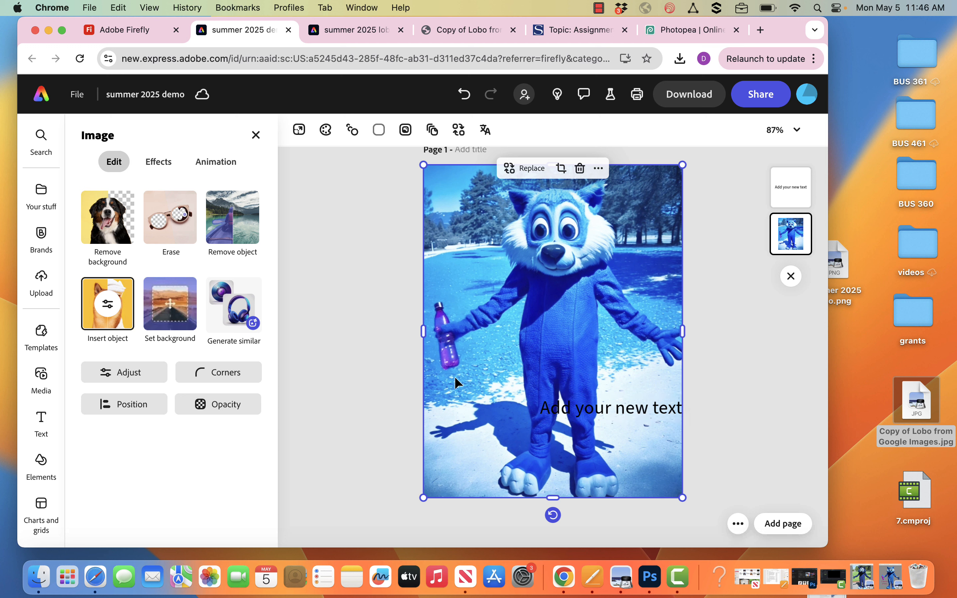
Shift the placeholder text left across the mascot's lower legs and remove the mascot image's background.
left_click_drag(650, 410, 571, 405)
left_click(648, 408)
left_click(631, 269)
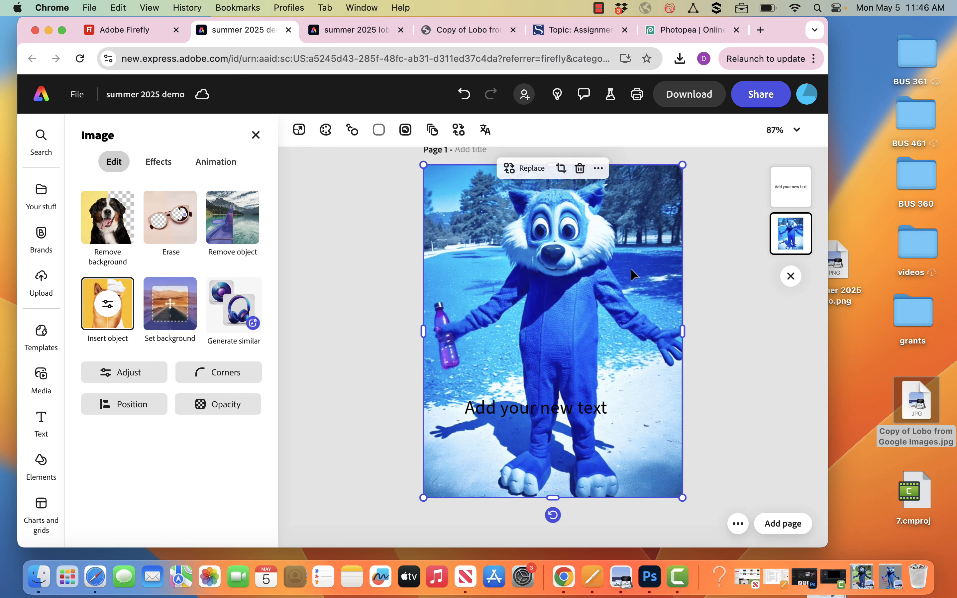
left_click(106, 220)
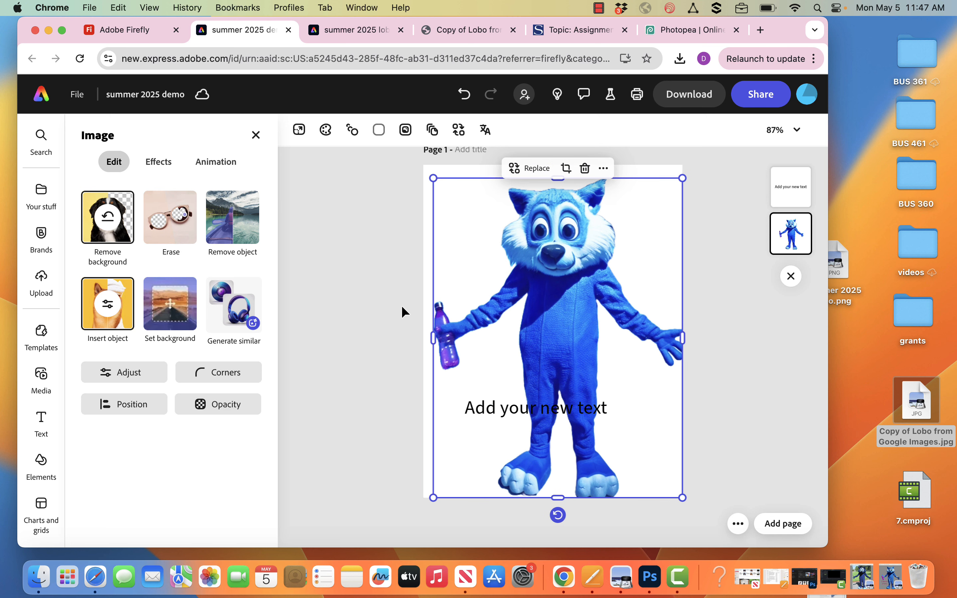
Move the placeholder text left beside the mascot's legs and replace its wording with "Summer 2025".
left_click(586, 407)
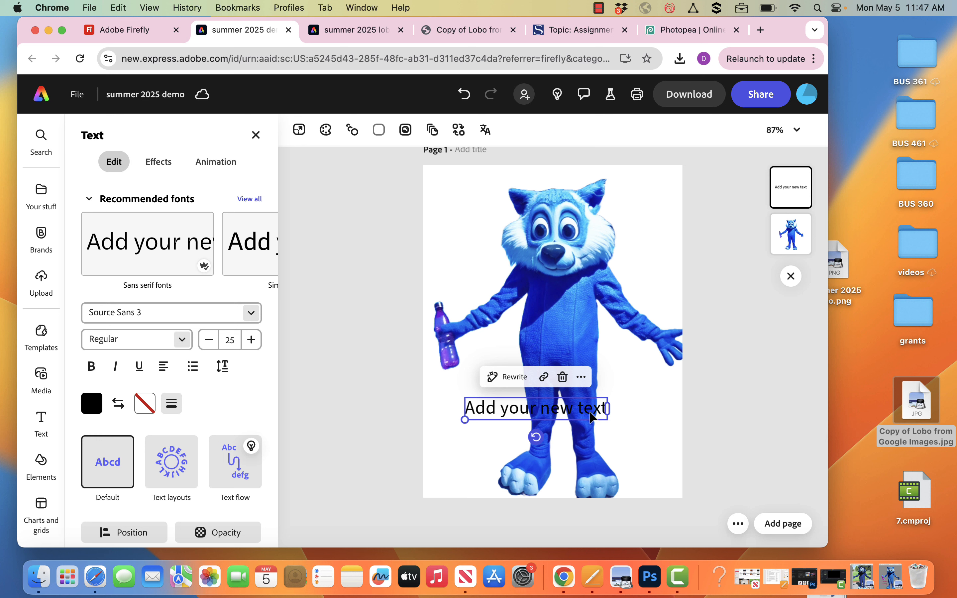
left_click(585, 411)
left_click_drag(584, 410, 551, 412)
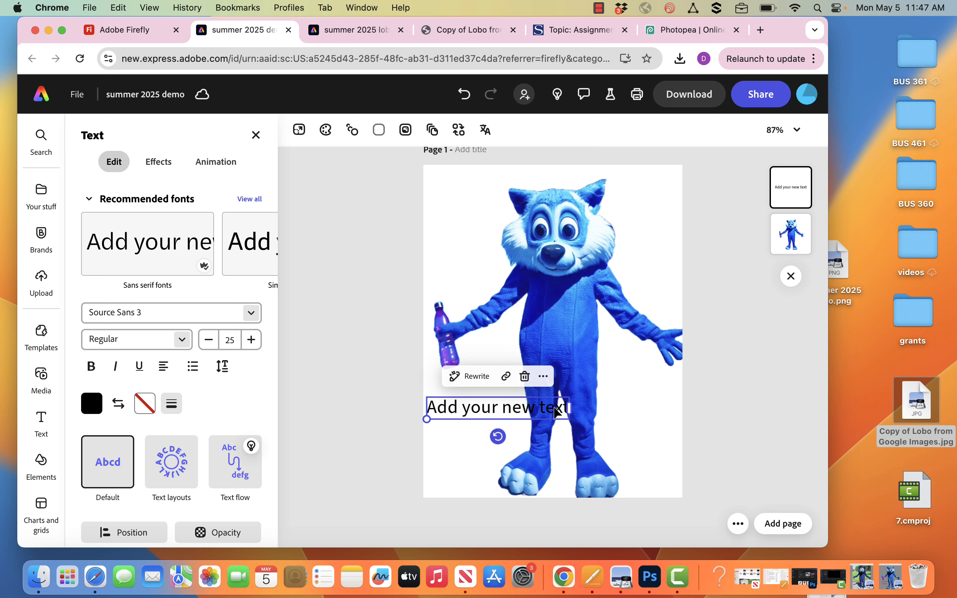
double_click(556, 410)
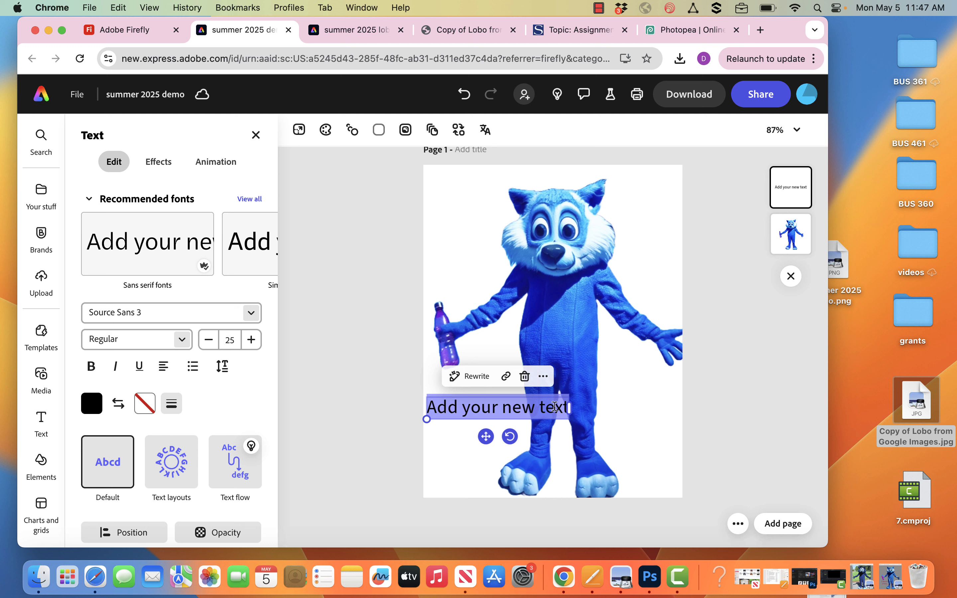
type("Summer")
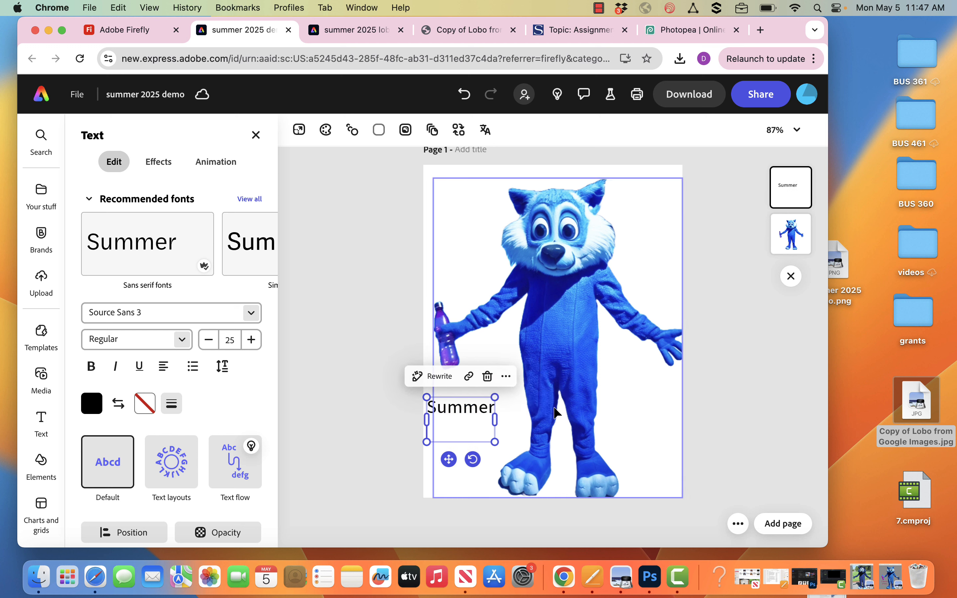
type(" 2025")
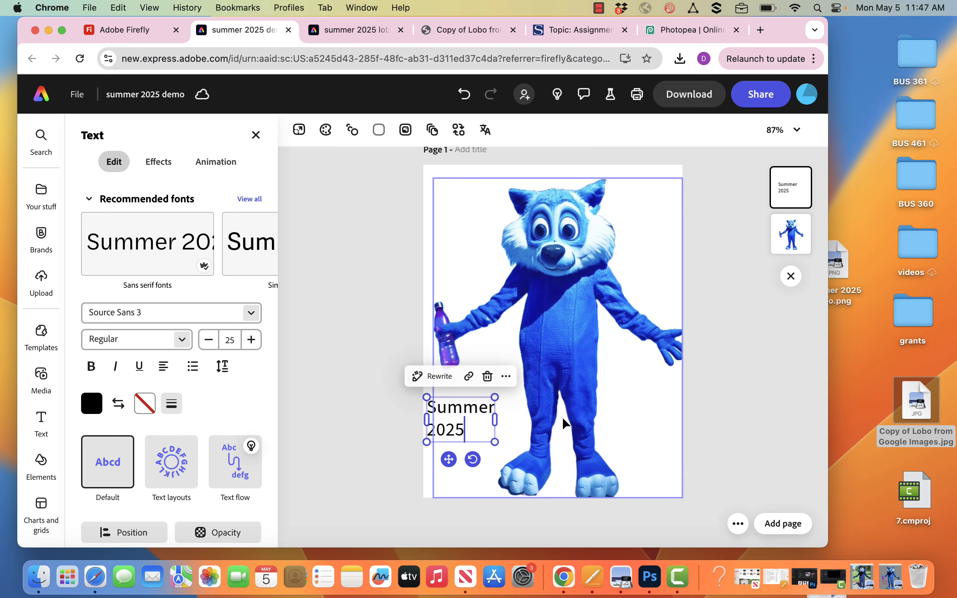
Center-align both lines of the "Summer 2025" text.
double_click(482, 421)
left_click(475, 427)
left_click_drag(491, 435, 404, 380)
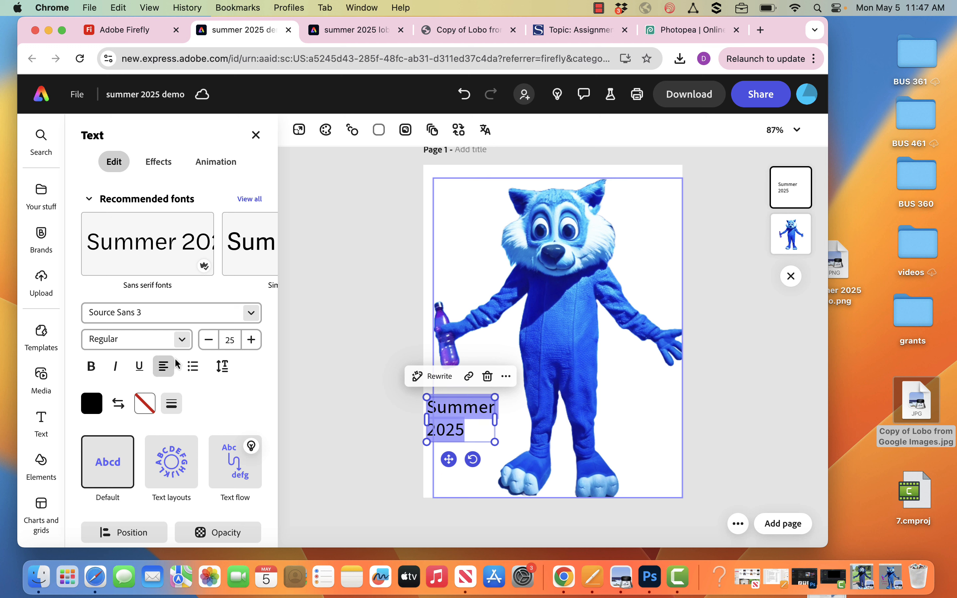
left_click(165, 368)
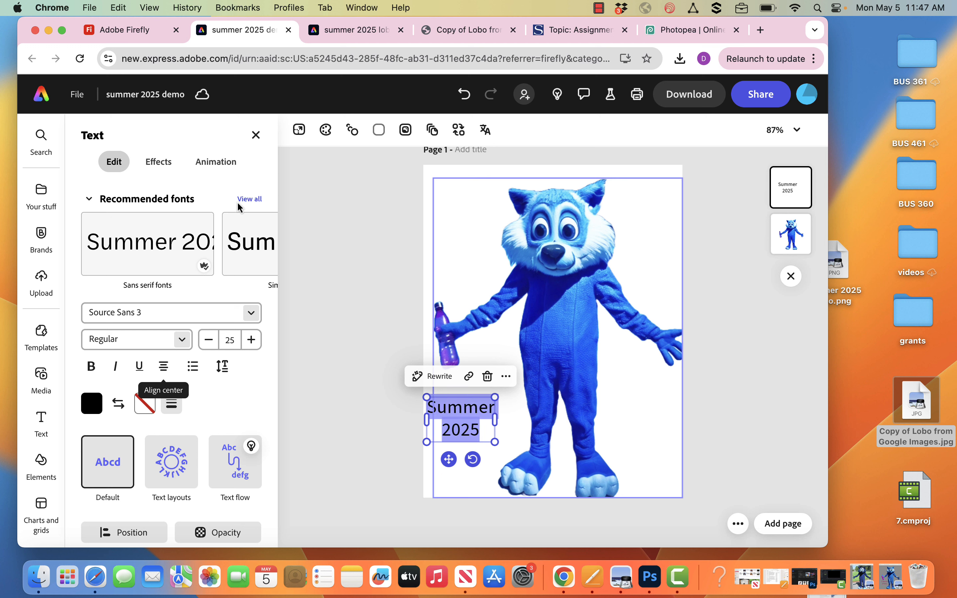
Set the "Summer 2025" text in the recommended sans serif font PF Reminder with the Bold weight.
left_click(249, 199)
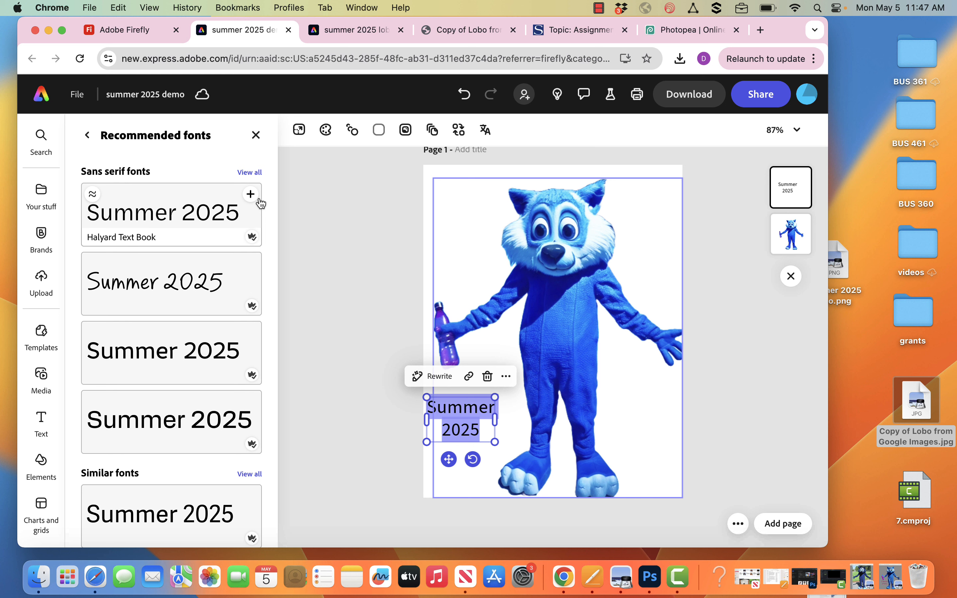
left_click(179, 290)
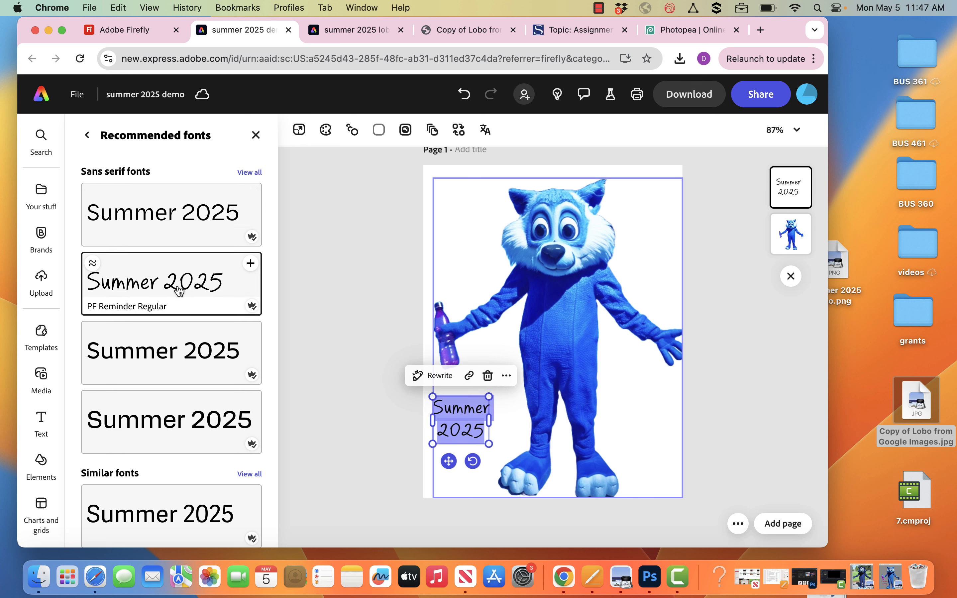
left_click(256, 135)
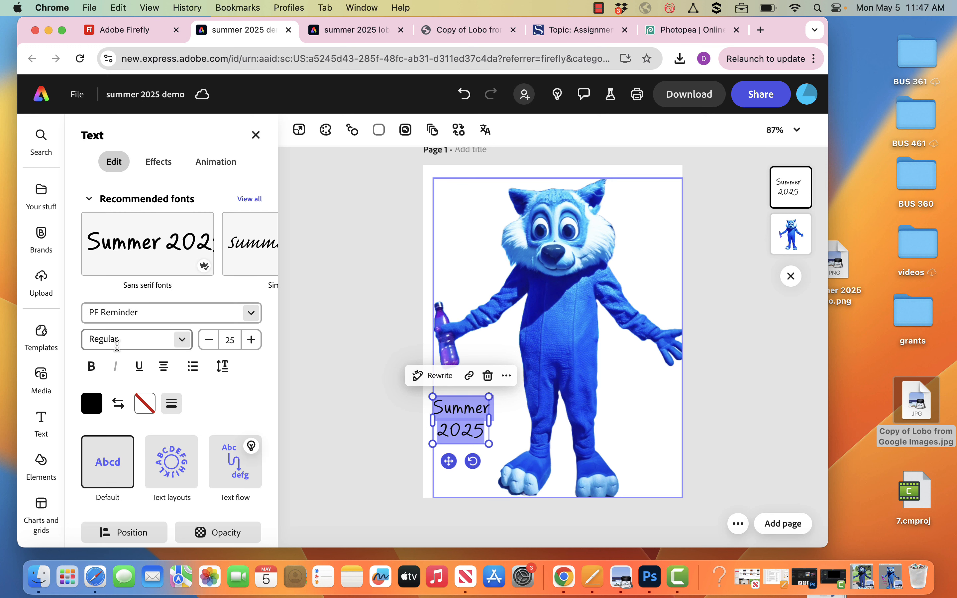
left_click(135, 337)
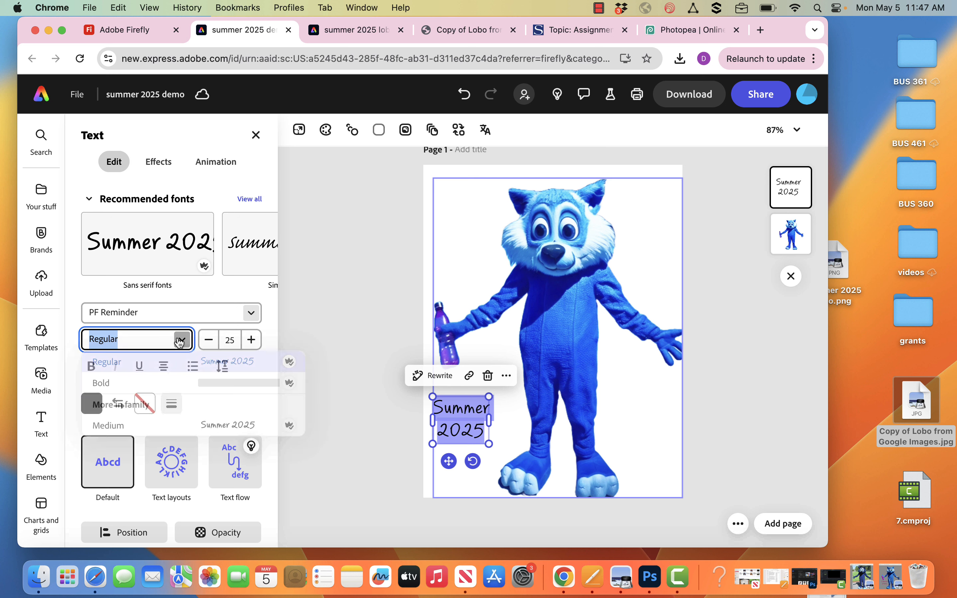
left_click(143, 383)
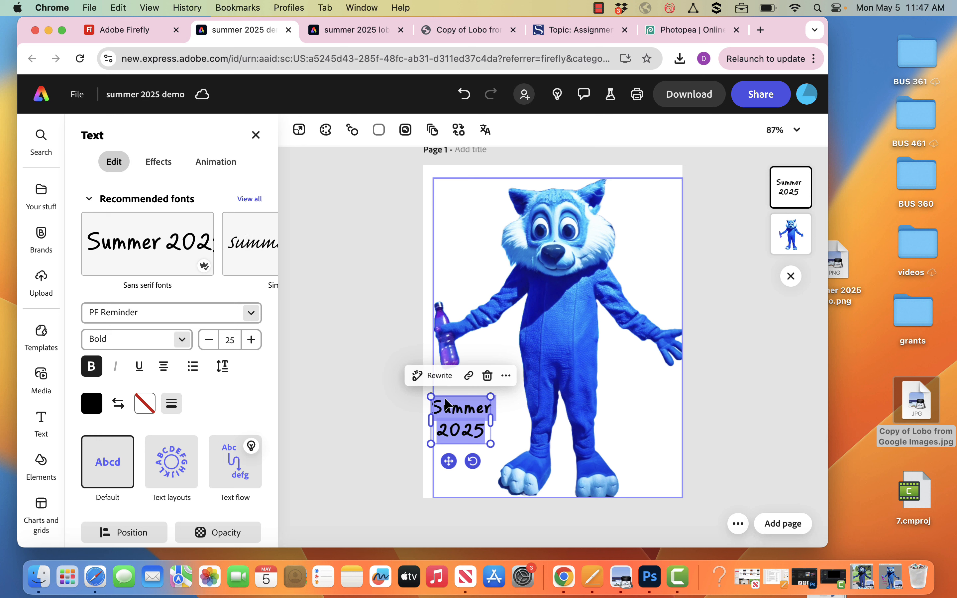
Enlarge the "Summer 2025" text to size 34 and move it up slightly beneath the water bottle.
left_click_drag(492, 444, 514, 462)
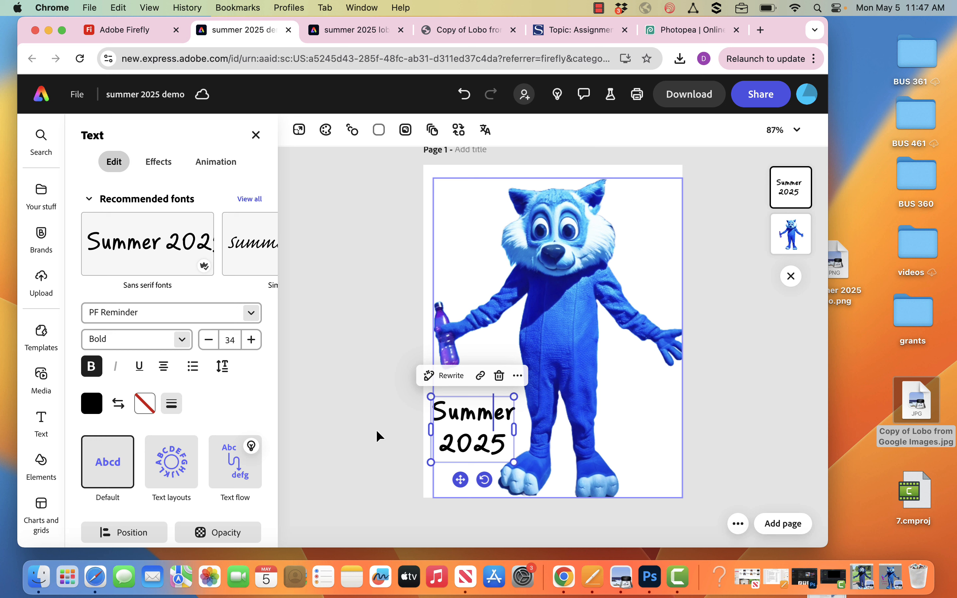
mouse_move(460, 477)
left_mouse_down()
mouse_move(460, 450)
mouse_move(463, 461)
left_mouse_up()
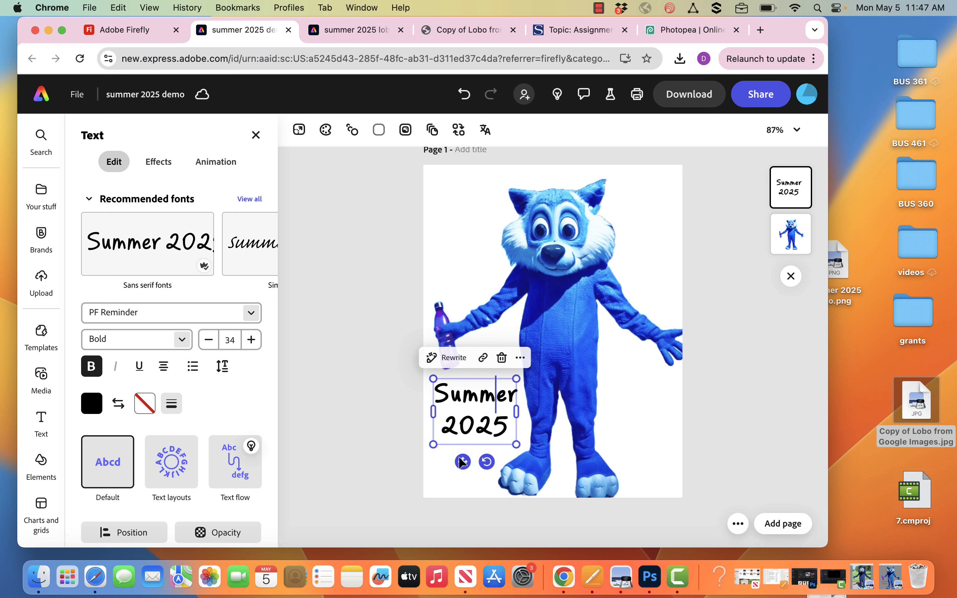
Generate a "shiny pink plastic" text effect for the whole "Summer 2025" text, keeping the first result.
double_click(470, 425)
double_click(465, 391)
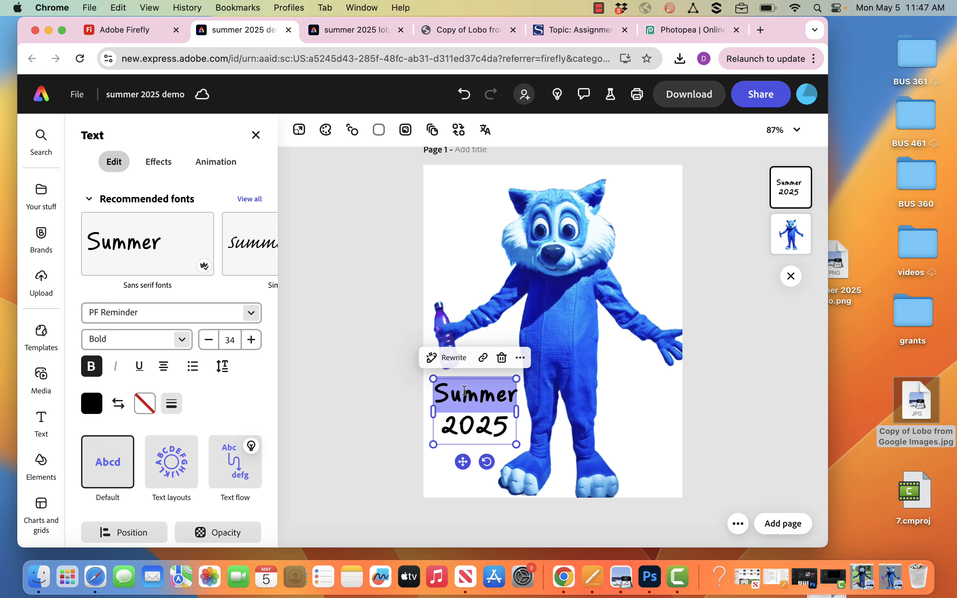
left_click(512, 441)
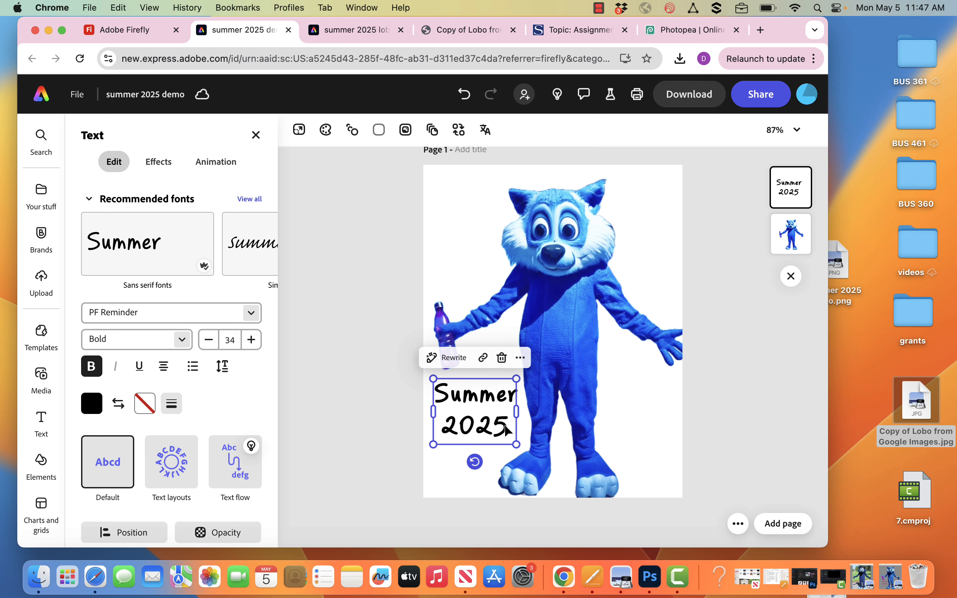
left_click_drag(438, 389, 516, 436)
left_click(160, 166)
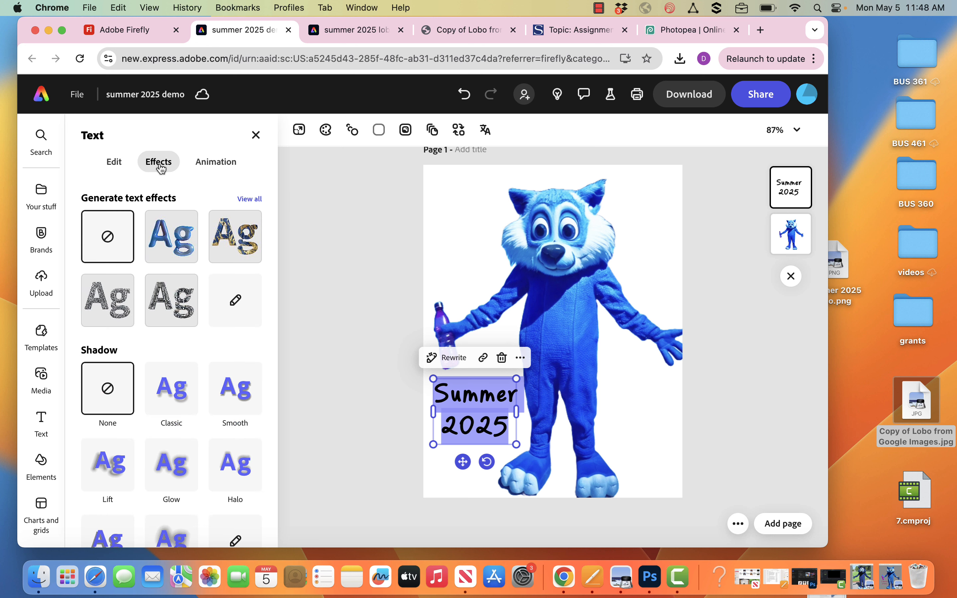
left_click(242, 295)
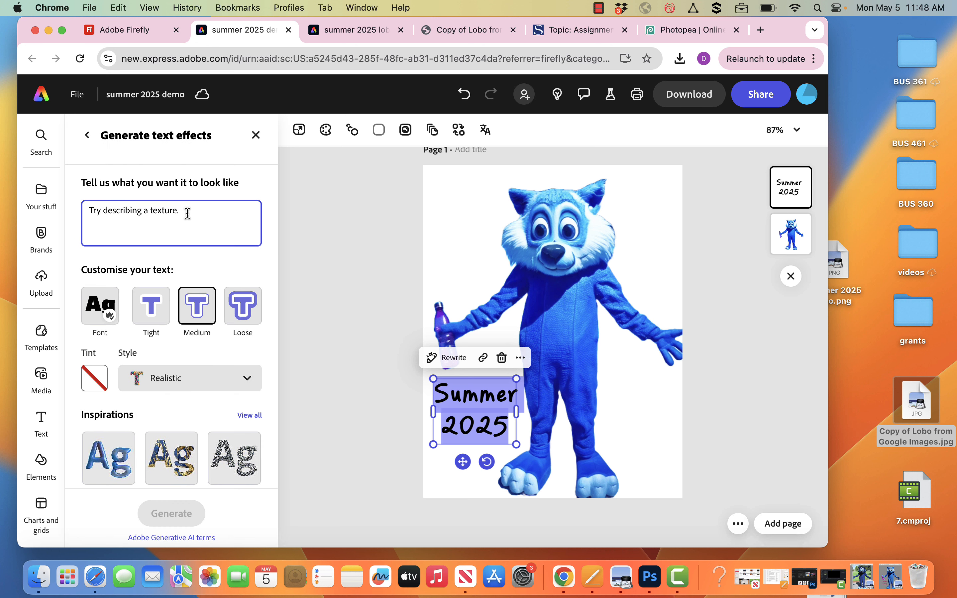
type("shi")
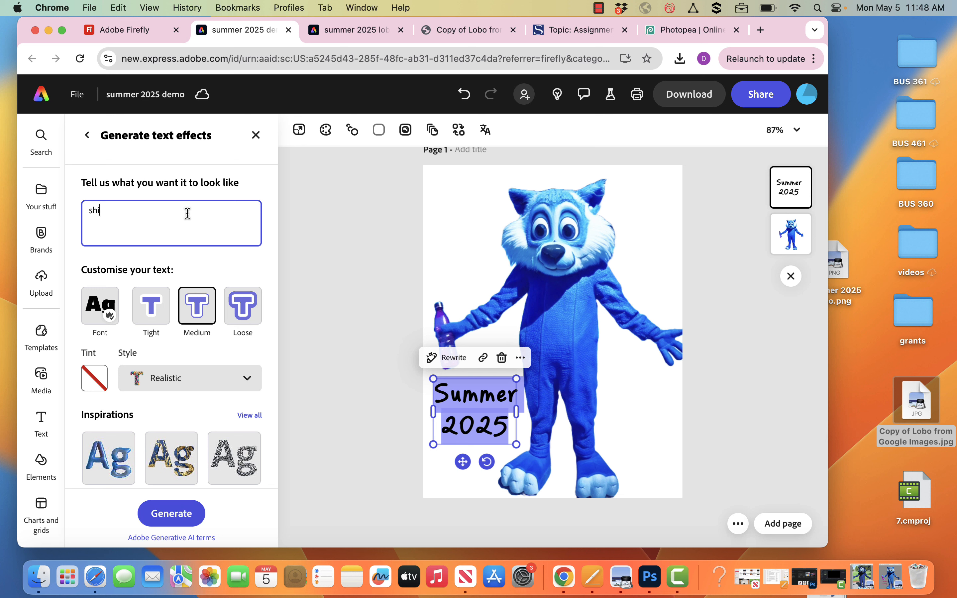
type("ny pink plastic")
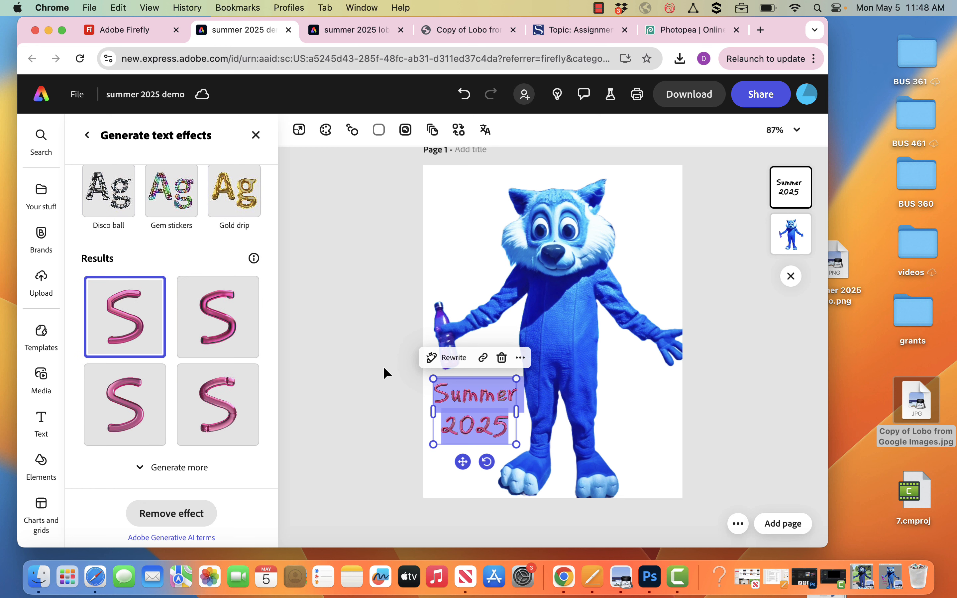
left_click(429, 169)
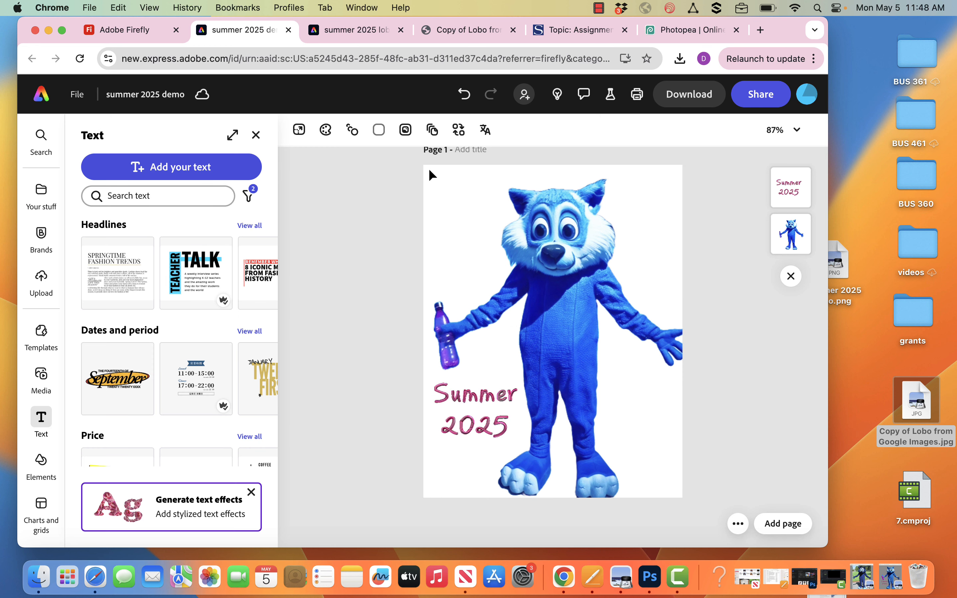
Make the page background transparent and download the design as a Transparent PNG.
left_click(380, 131)
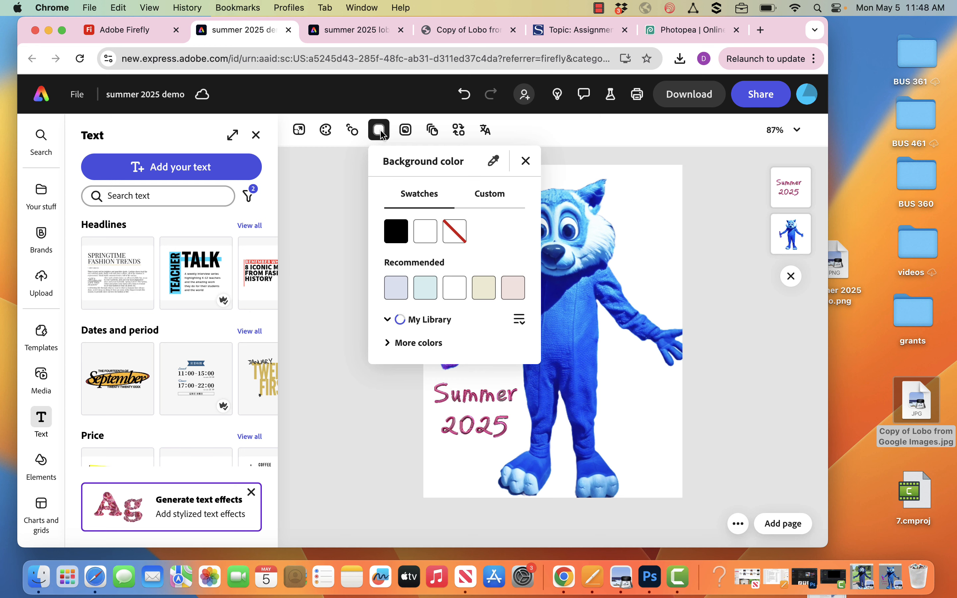
left_click(448, 237)
left_click(609, 160)
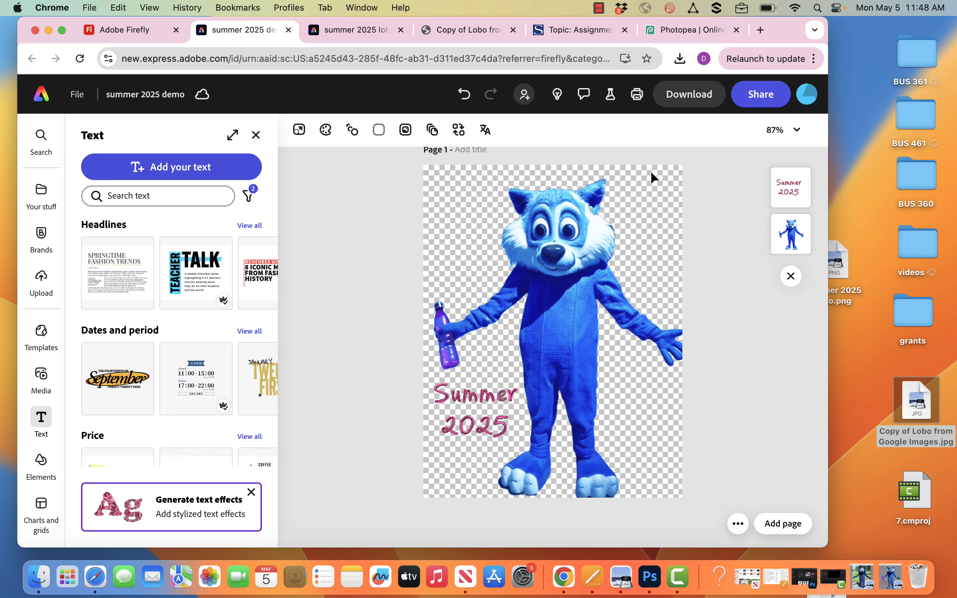
left_click(690, 101)
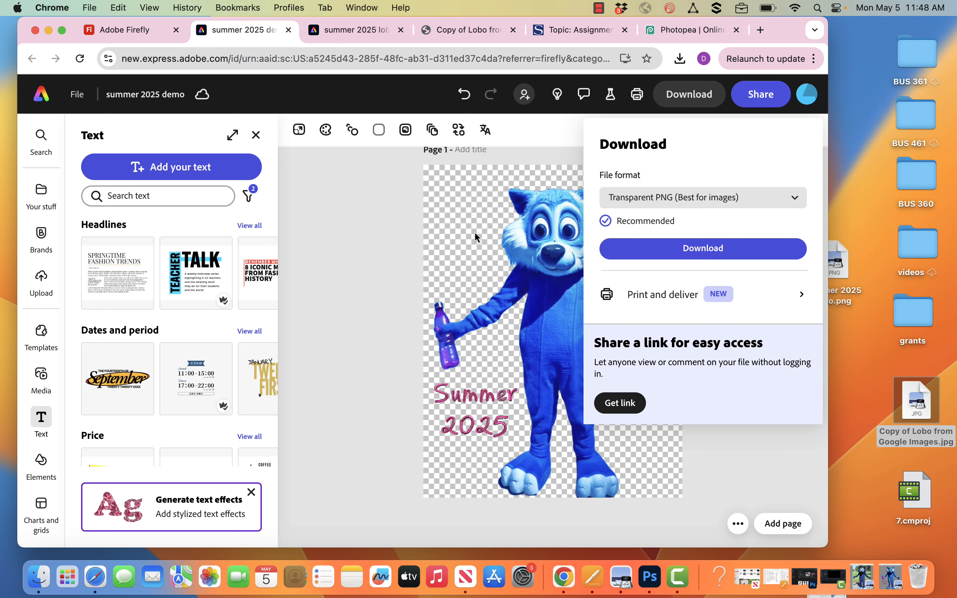
left_click(631, 255)
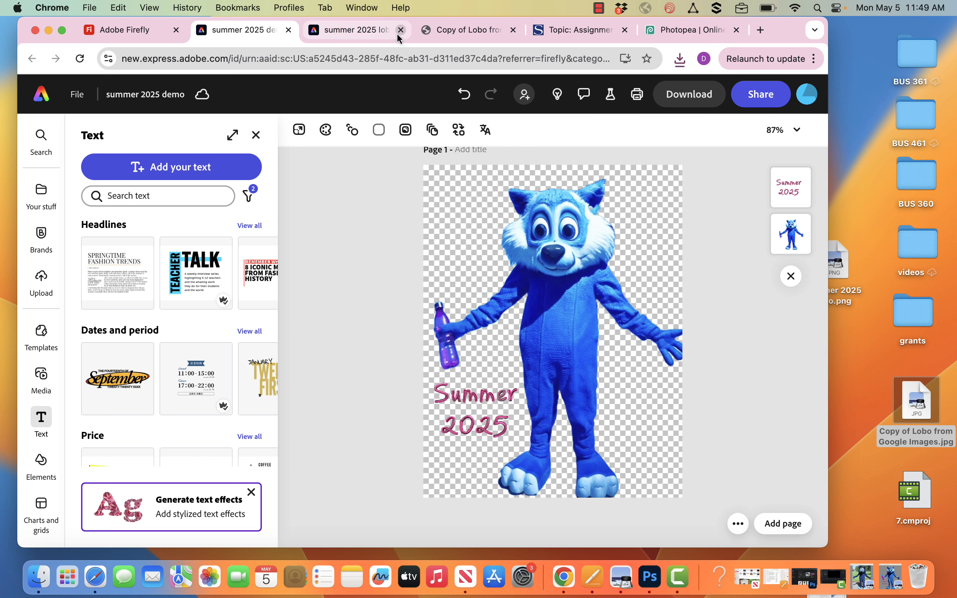
Switch to Adobe Firefly, download the blue mascot image and place the downloaded JPG on the desktop.
left_click(132, 34)
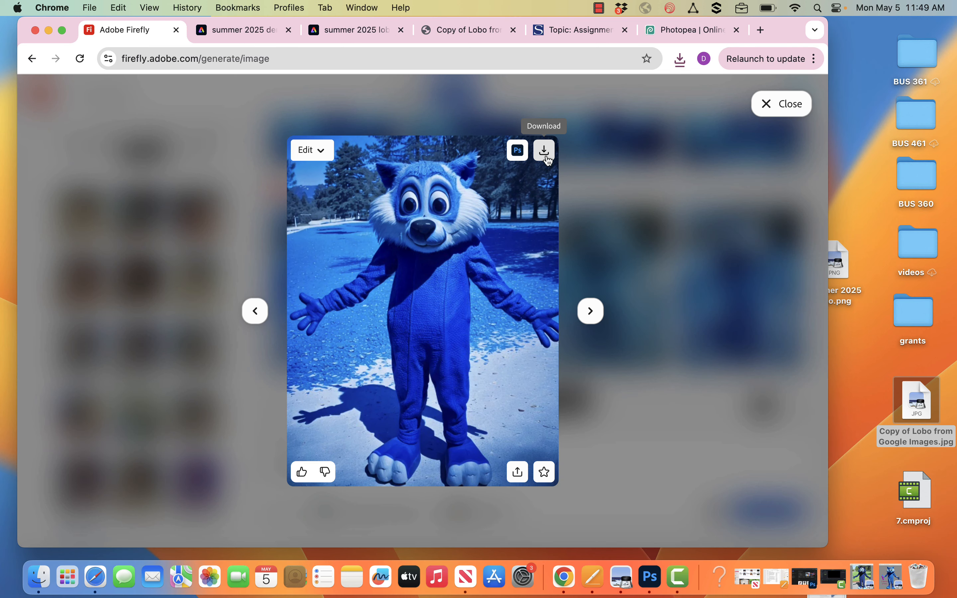
left_click(545, 151)
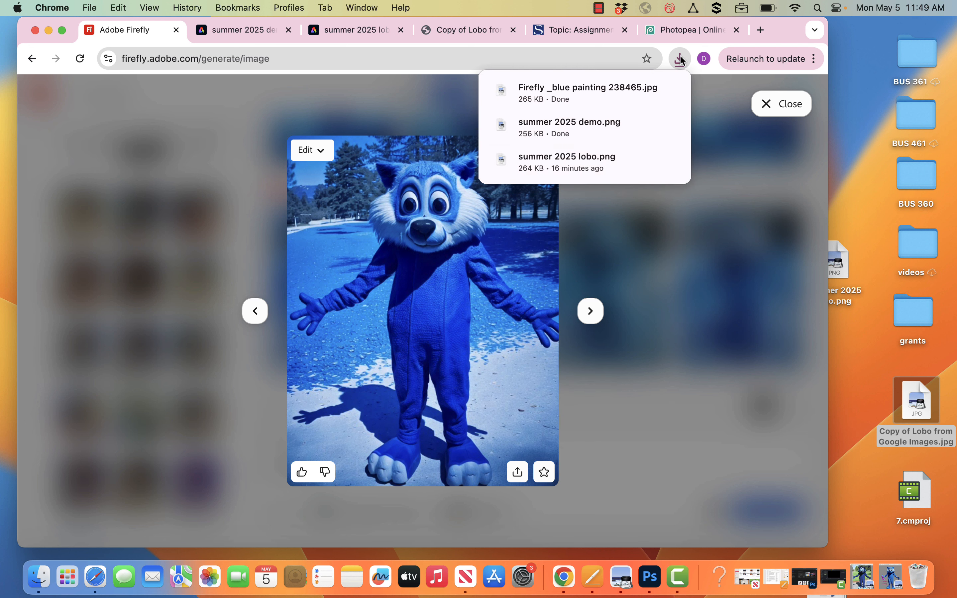
left_click_drag(546, 89, 857, 153)
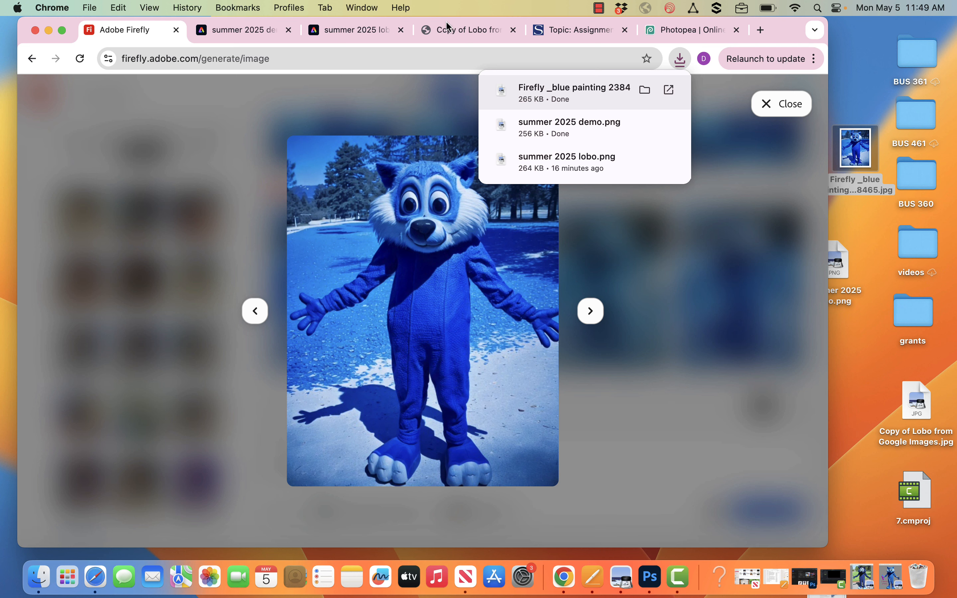
Switch to Photopea and open the downloaded Firefly blue painting JPG from the desktop.
left_click(693, 36)
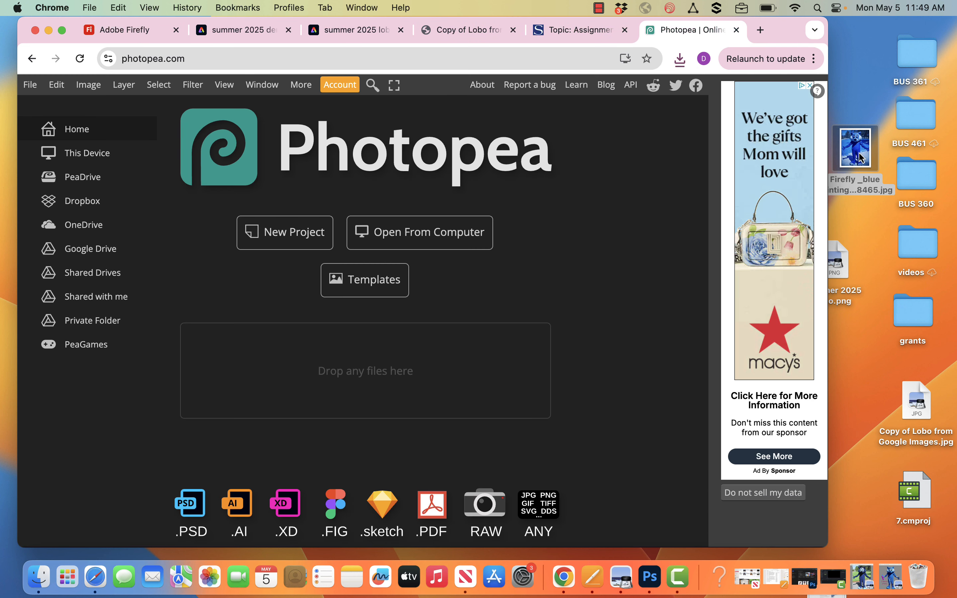
left_click_drag(865, 155, 416, 214)
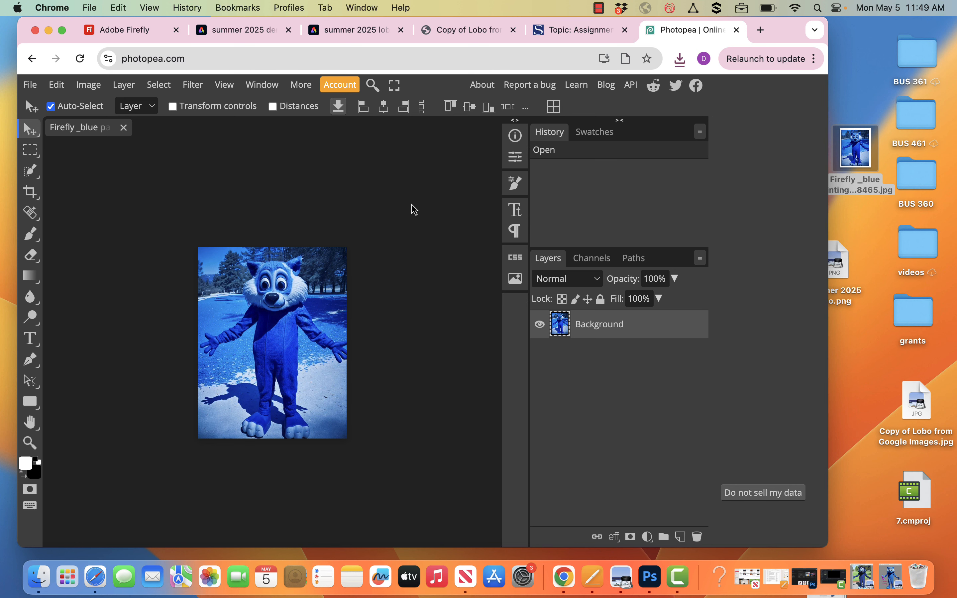
key("super+0")
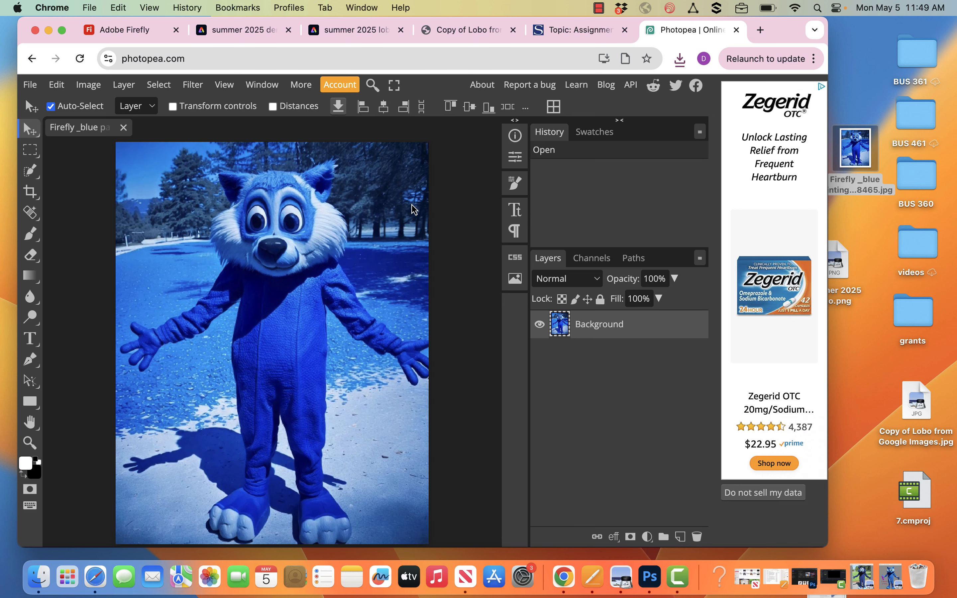
Find the Remove BG command and remove the mascot image's background, accepting the short ad and skipping it.
left_click(373, 85)
type("remov")
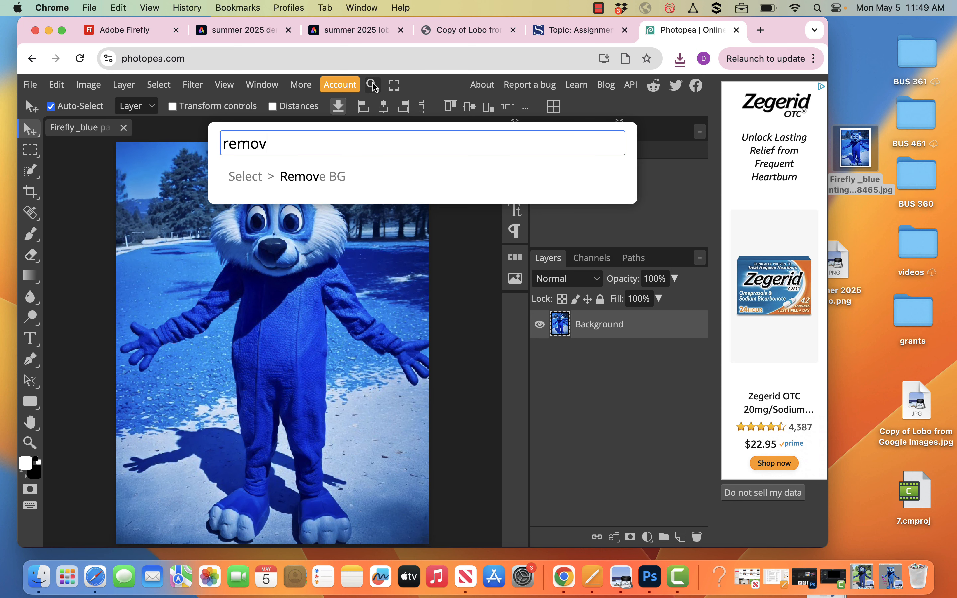
left_click(325, 179)
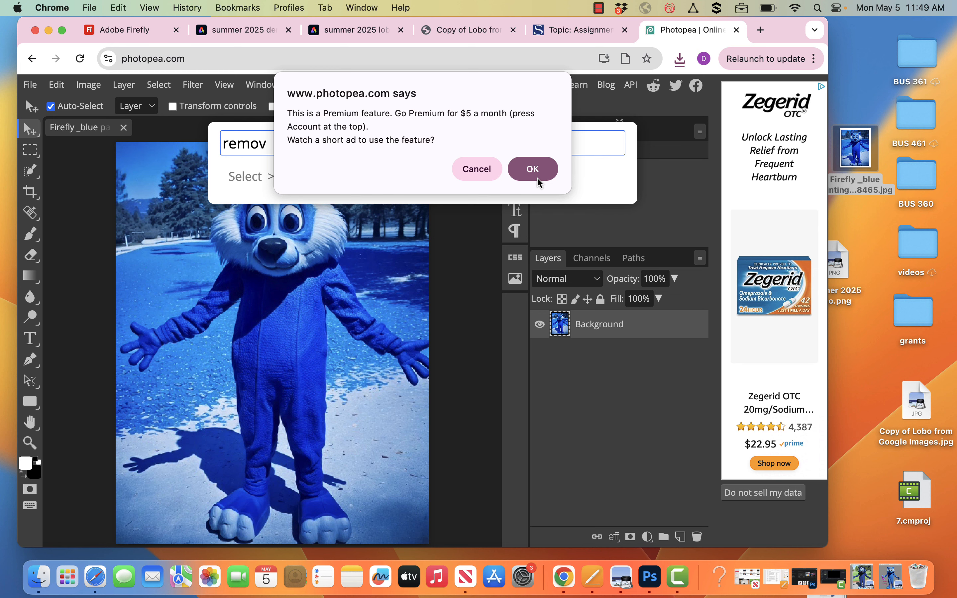
left_click(533, 170)
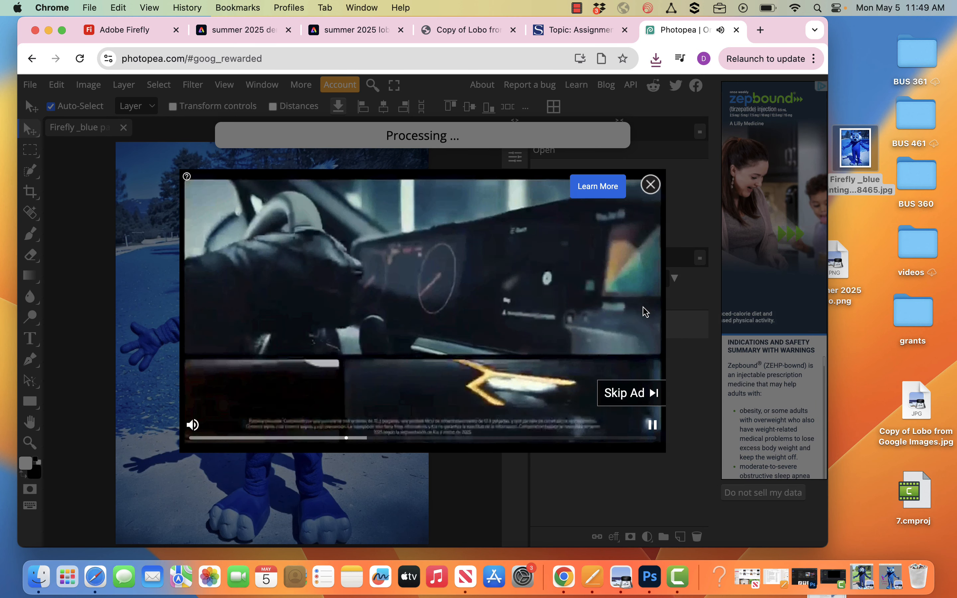
left_click(645, 390)
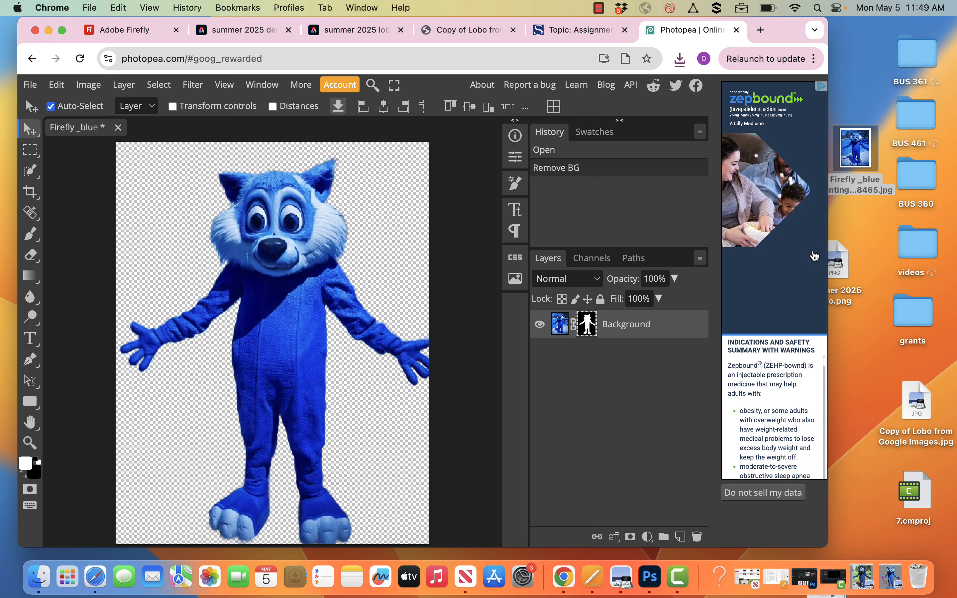
Open the Firefly blue painting JPG from the desktop in Photoshop, fit it to the window and remove the image's background.
left_click_drag(865, 169, 649, 581)
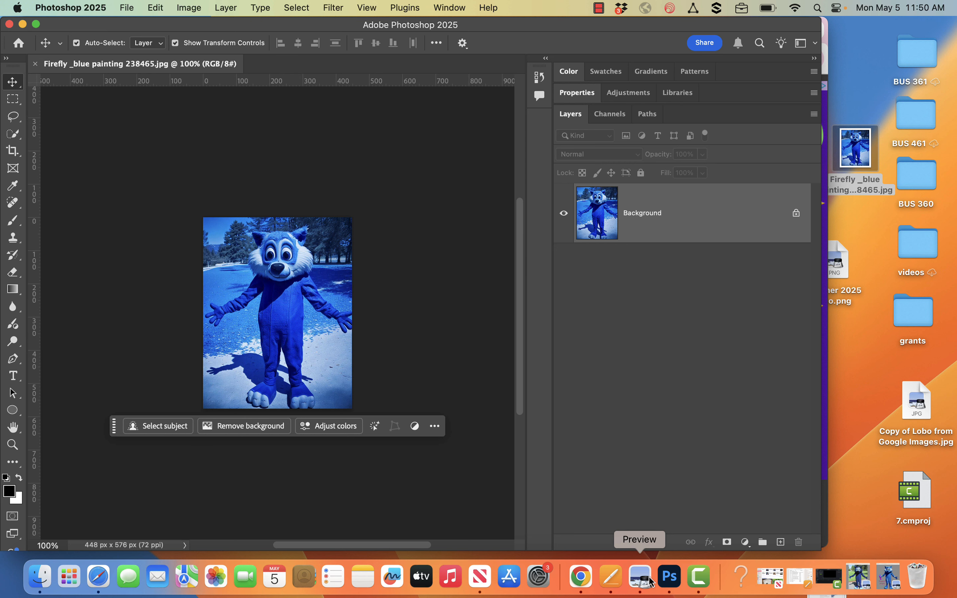
key("super+0")
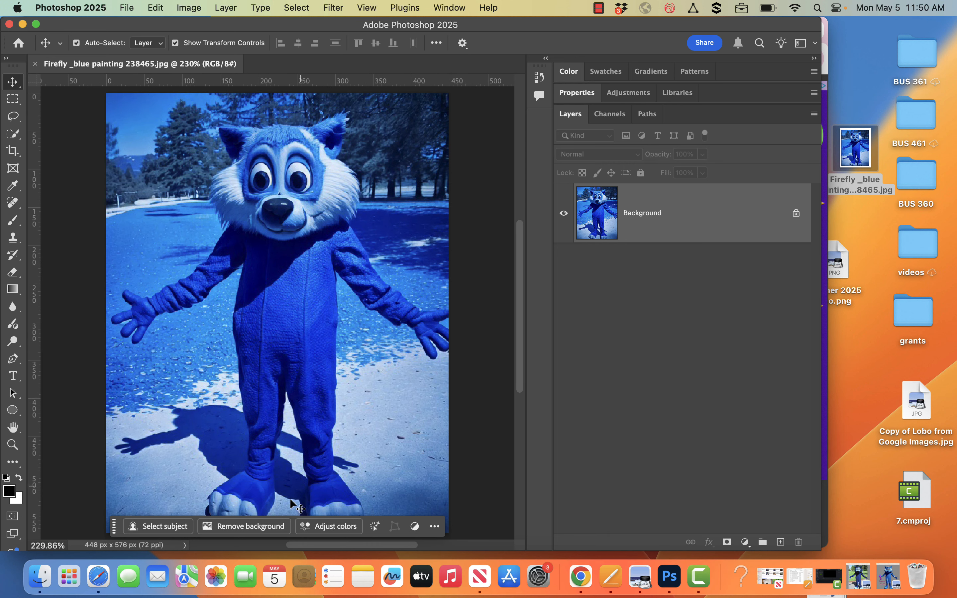
left_click(252, 527)
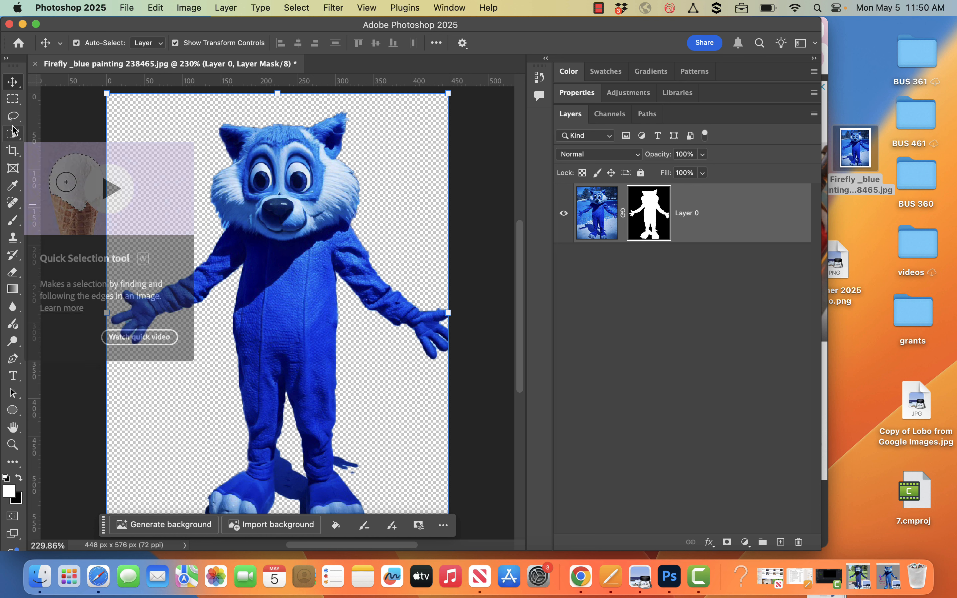
Lasso a loose oval around the mascot's hand on the image's left side and fill it generatively with the prompt "pink water bottle".
left_click(13, 116)
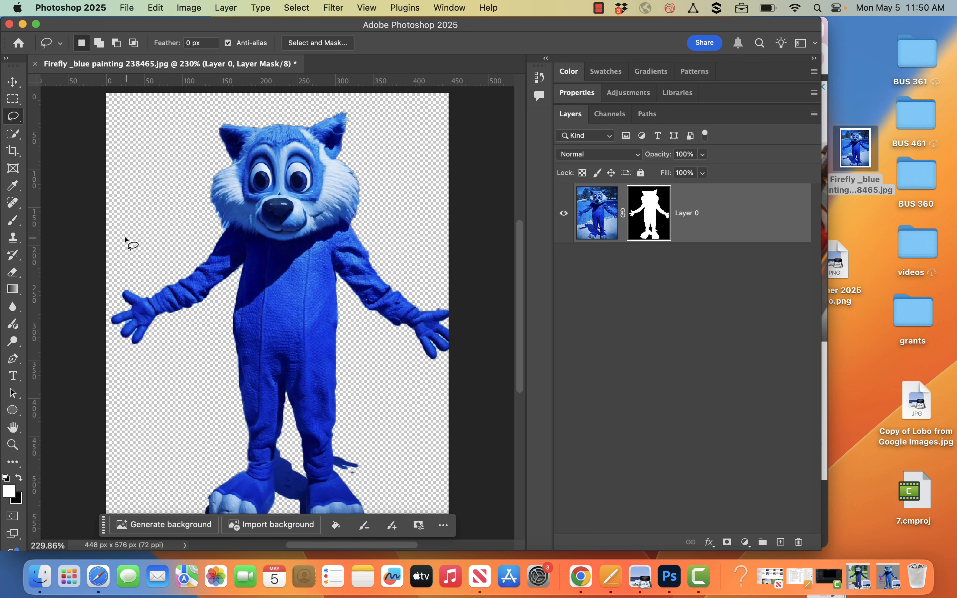
mouse_move(115, 237)
left_mouse_down()
mouse_move(172, 308)
mouse_move(176, 344)
mouse_move(158, 369)
mouse_move(133, 372)
mouse_move(118, 346)
mouse_move(118, 236)
left_mouse_up()
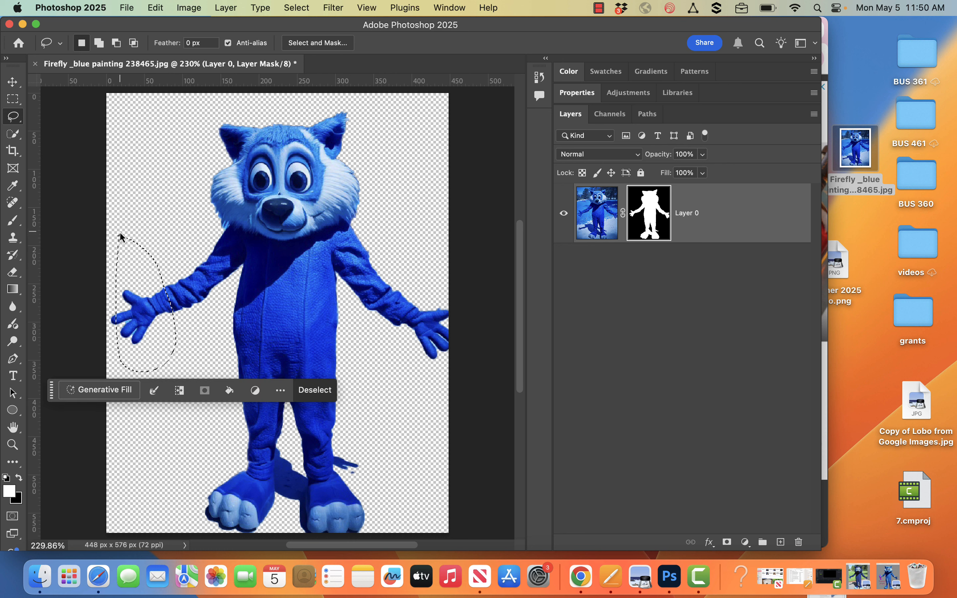
left_click(116, 391)
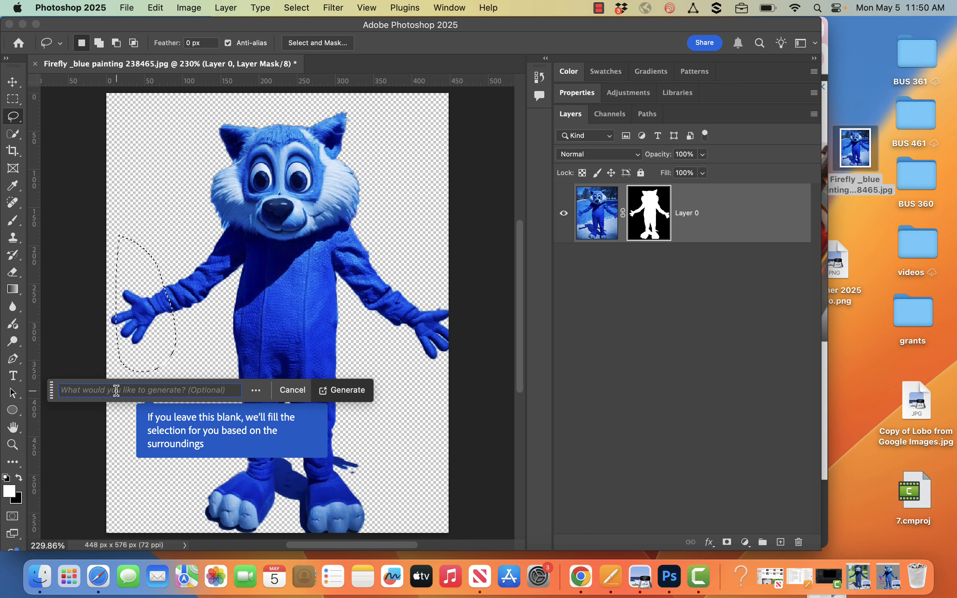
double_click(116, 391)
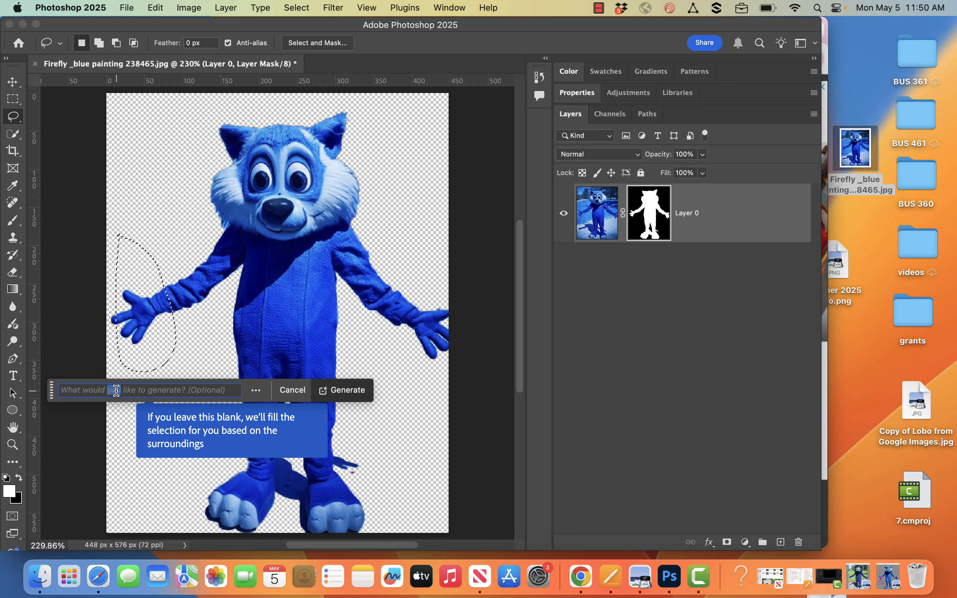
type("pink wat")
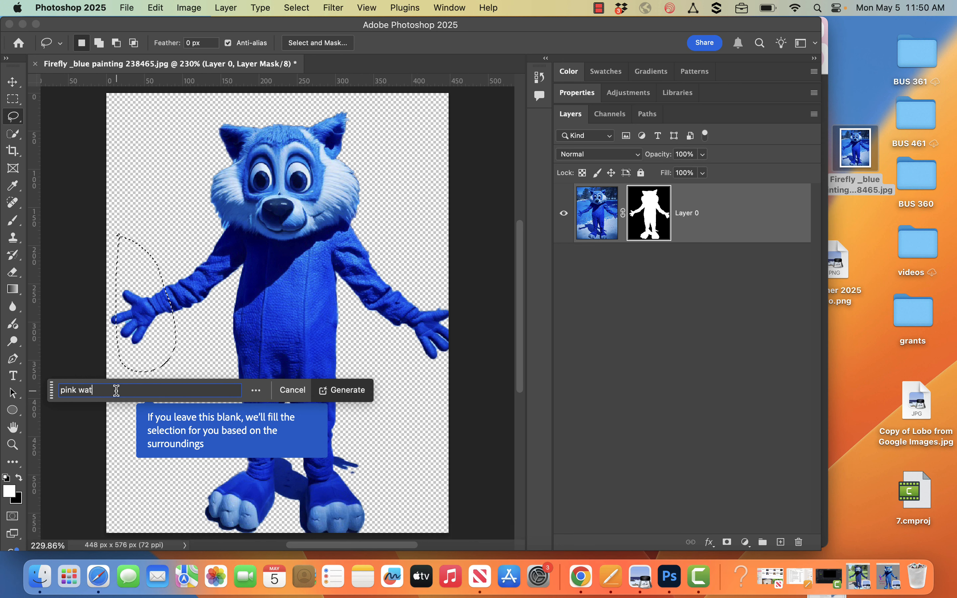
type("er bottle")
key("Return")
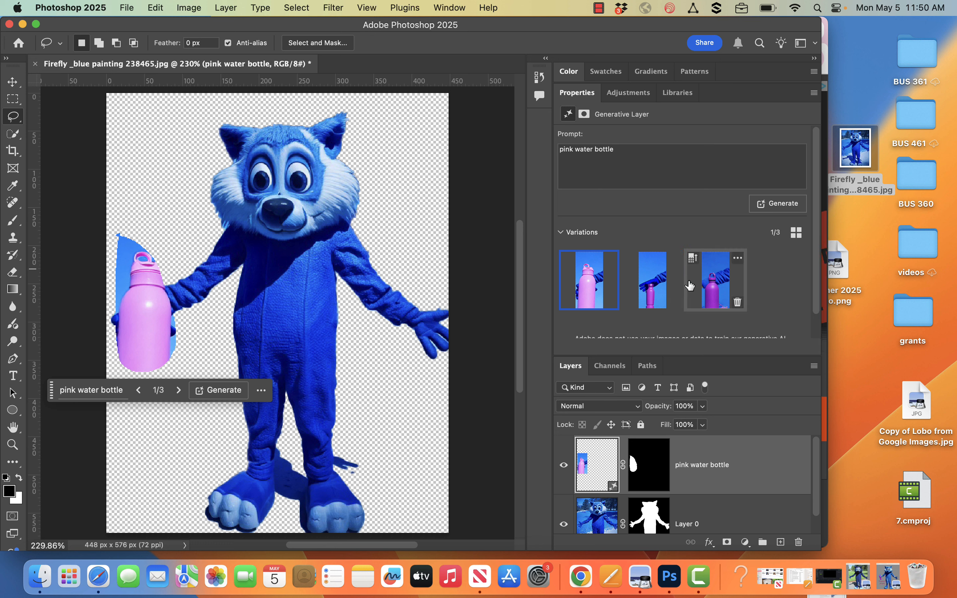
Compare the three generated pink water bottle variations on the mascot and return to the first, light pink one.
left_click(662, 291)
left_click(716, 291)
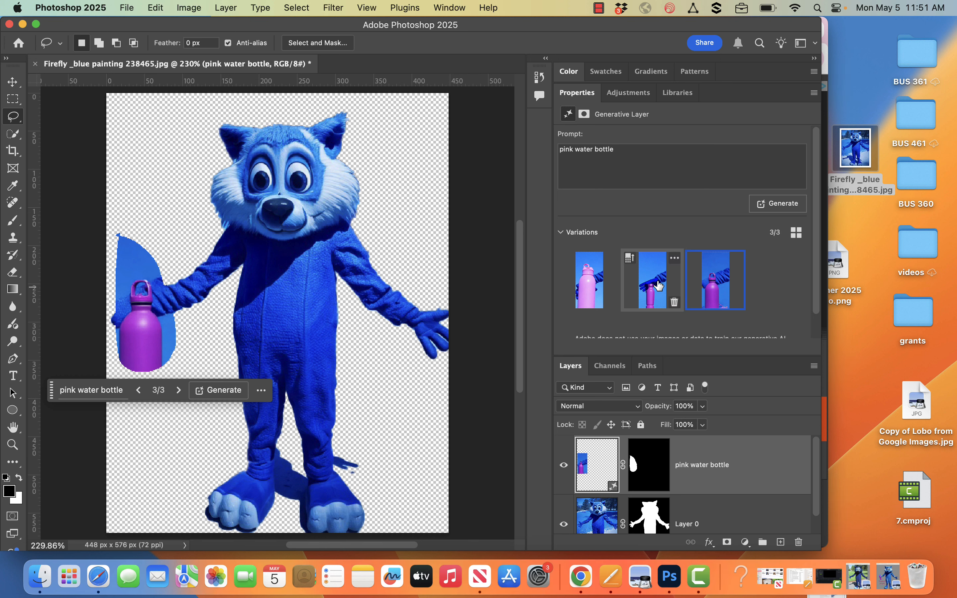
left_click(657, 285)
left_click(587, 281)
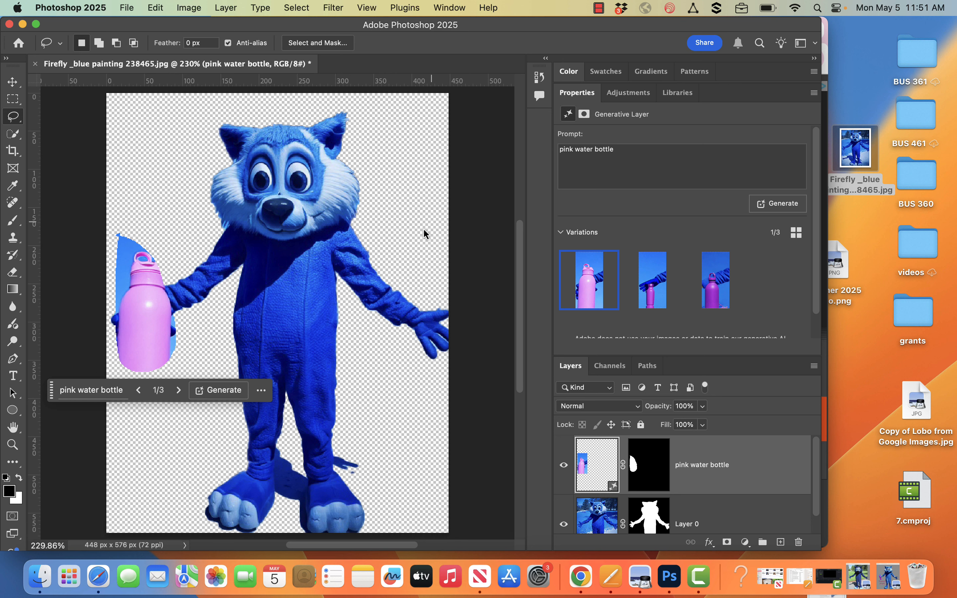
scroll(456, 396, "down", 5)
scroll(456, 395, "up", 5)
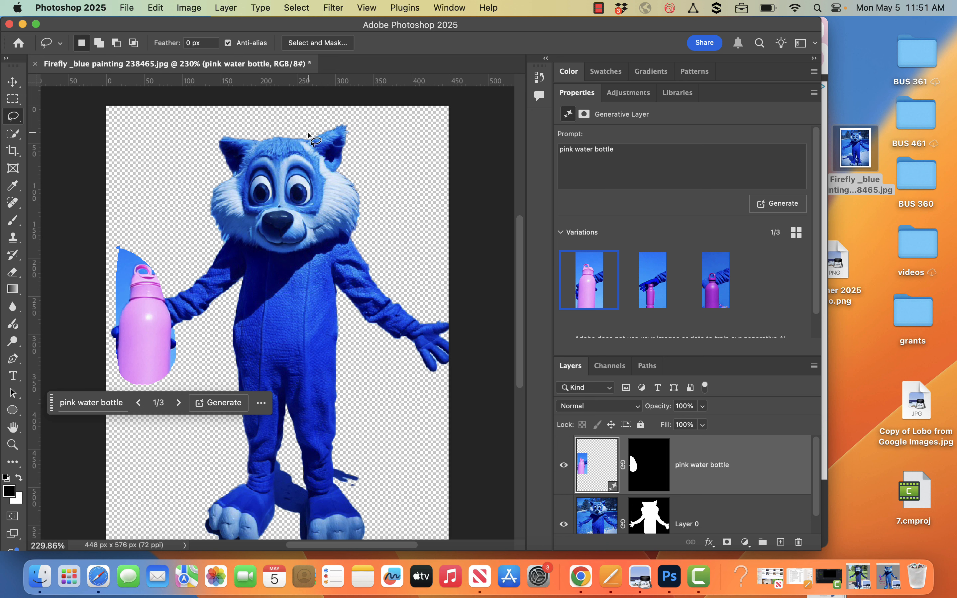
Minimize Photoshop, switch to the "summer 2025 demo" design in Adobe Express and select its mascot image.
left_click(23, 25)
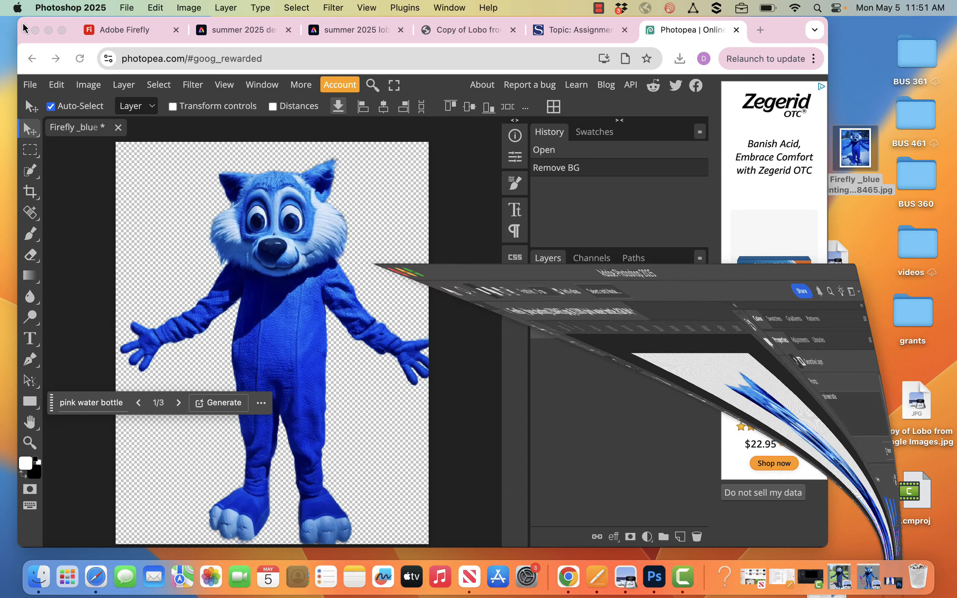
left_click(255, 31)
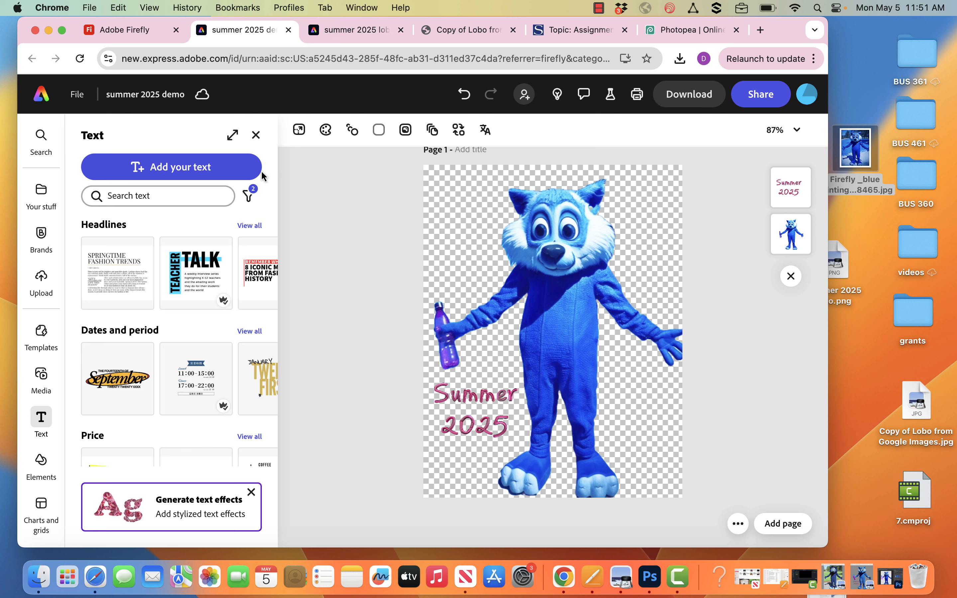
left_click(449, 196)
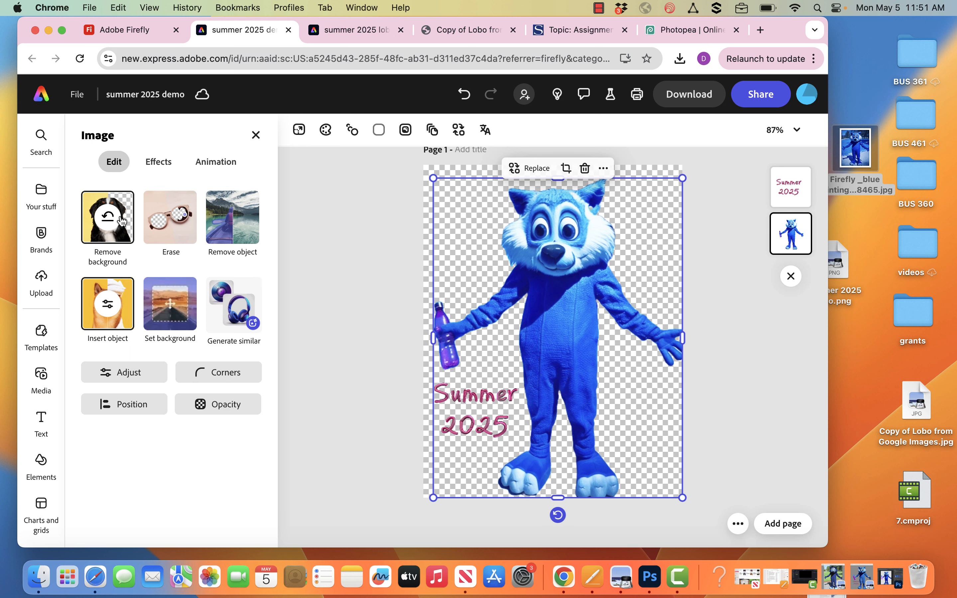